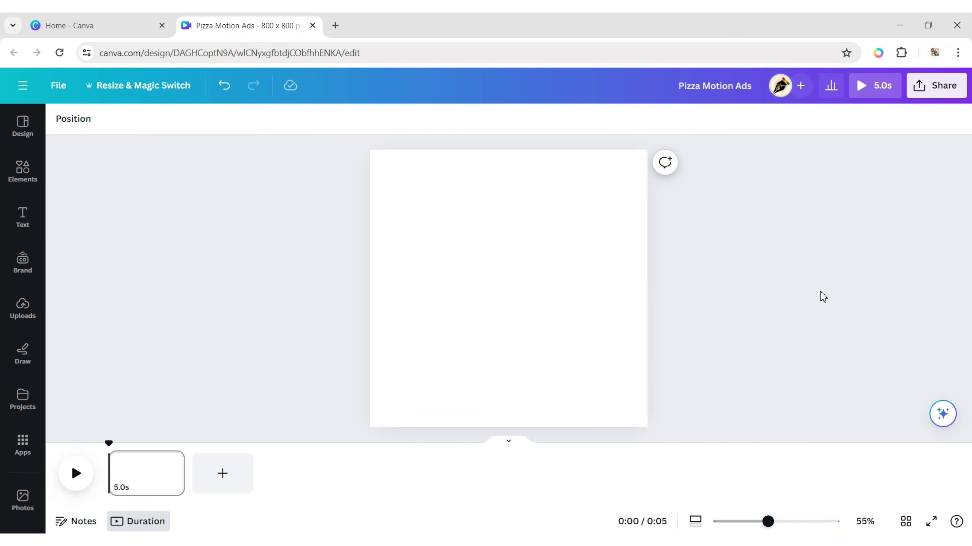
Step: Search Photos for 'grey table background'
click(22, 501)
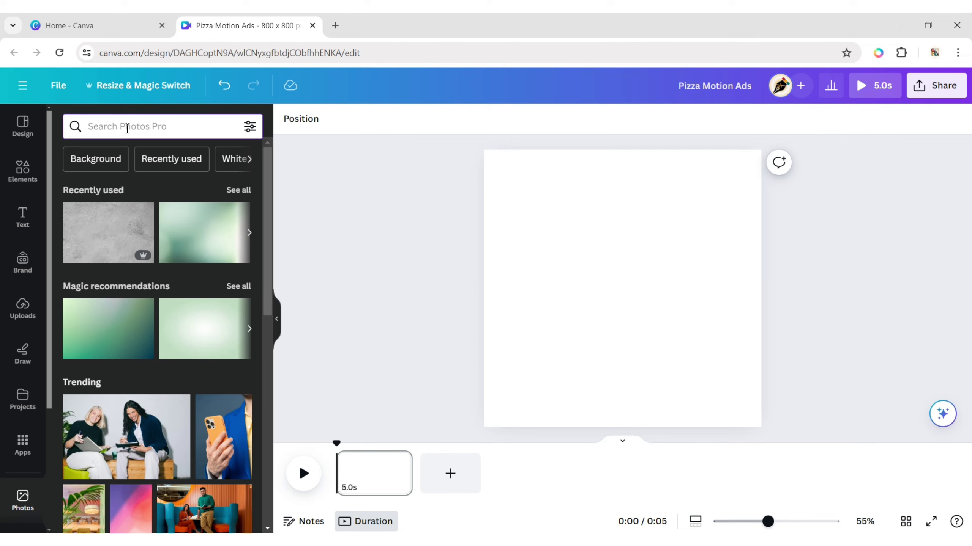
text(grey )
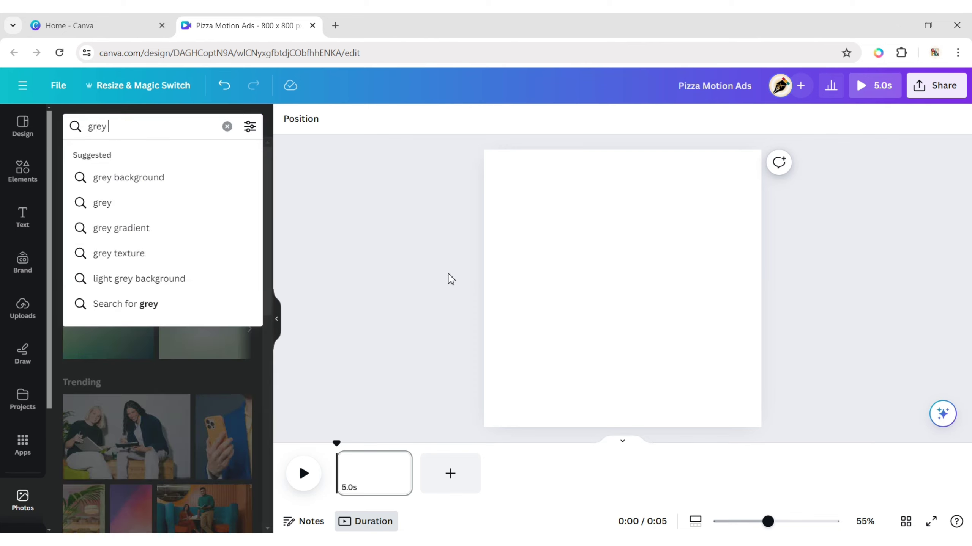
text(table backgr)
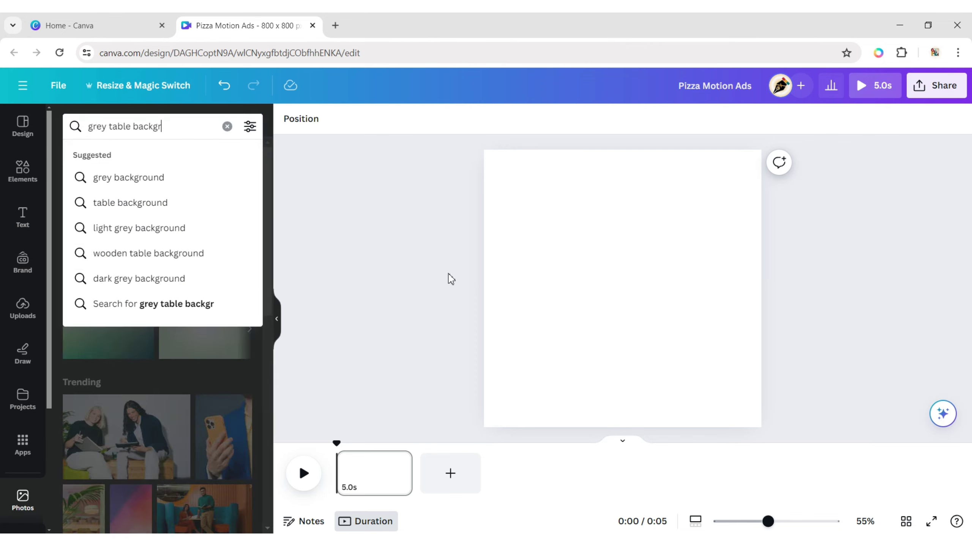
text(ound)
key(Return)
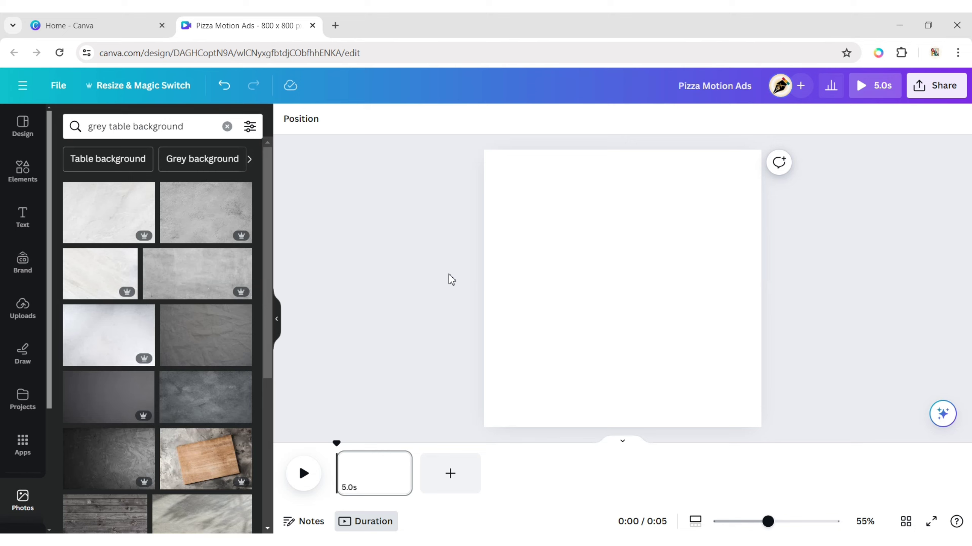
scroll(186, 289, down, 10)
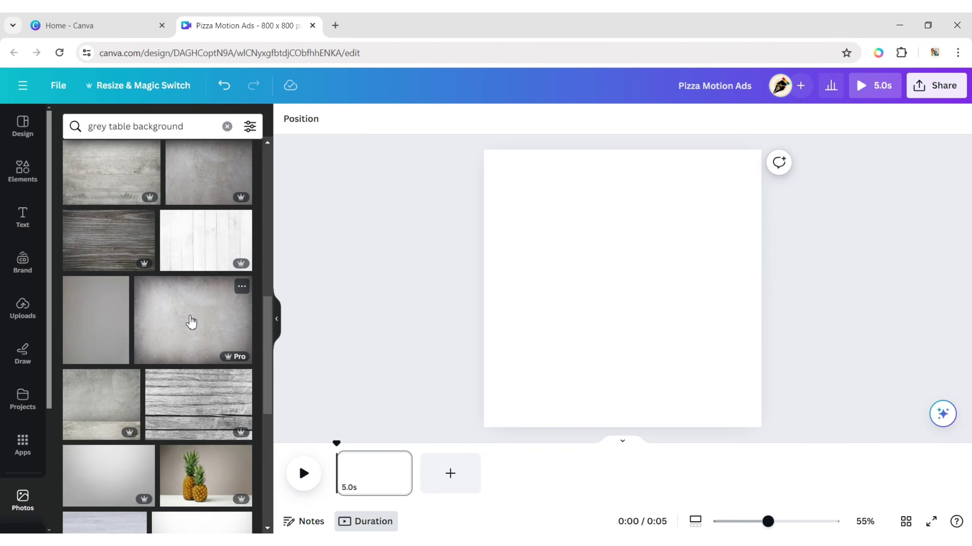
Step: Add the grey concrete-texture photo and set it as the page background
click(192, 323)
click(277, 319)
click(534, 173)
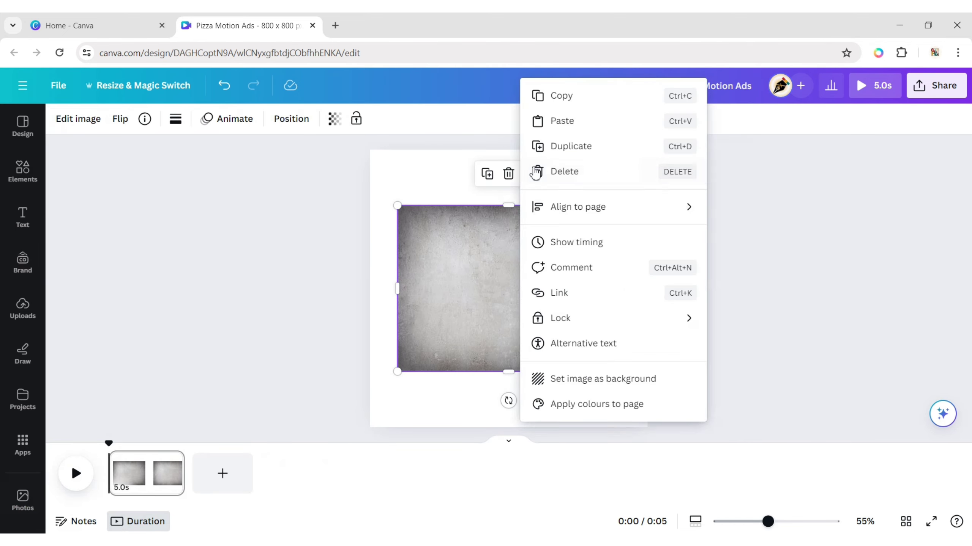
click(613, 378)
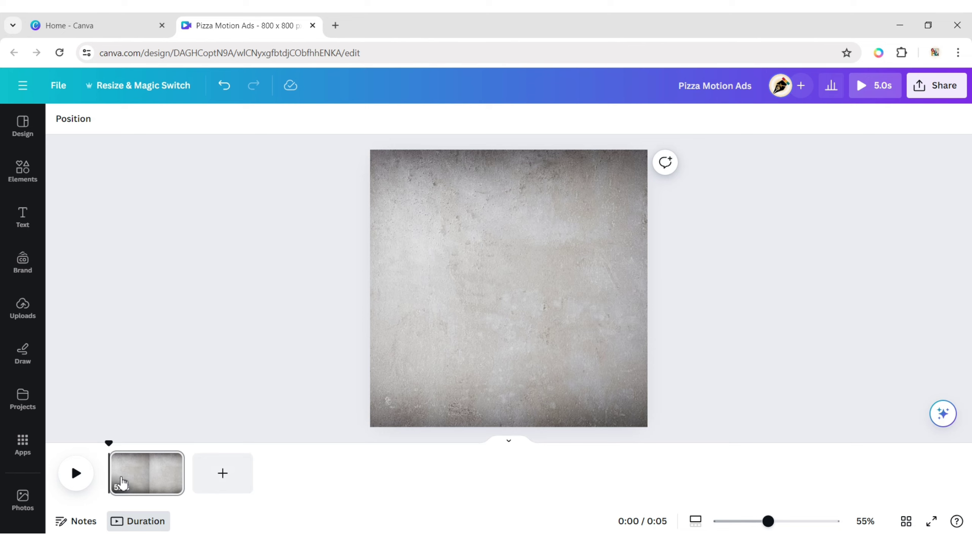
click(22, 499)
Step: Search Photos for 'pizza' and add a whole-pizza photo to the page
click(225, 127)
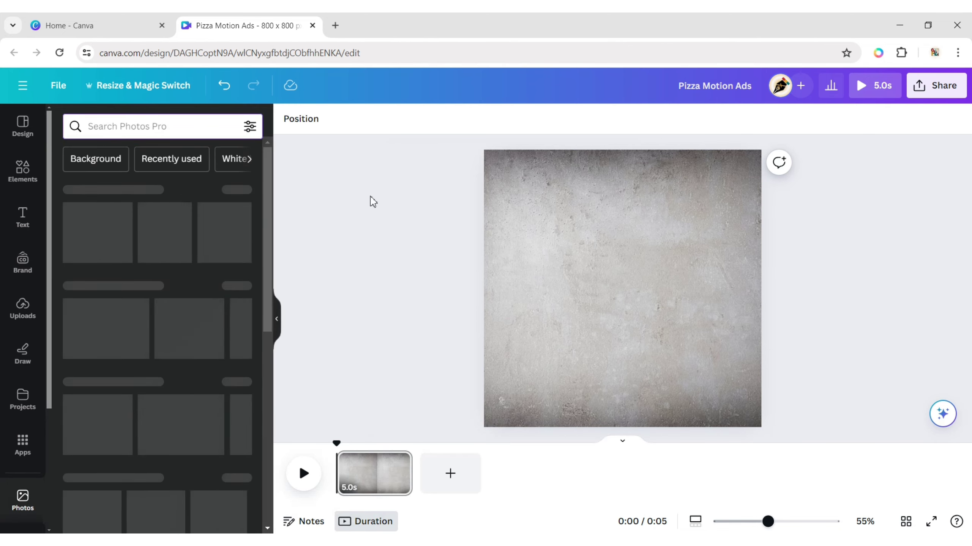
text(pizza)
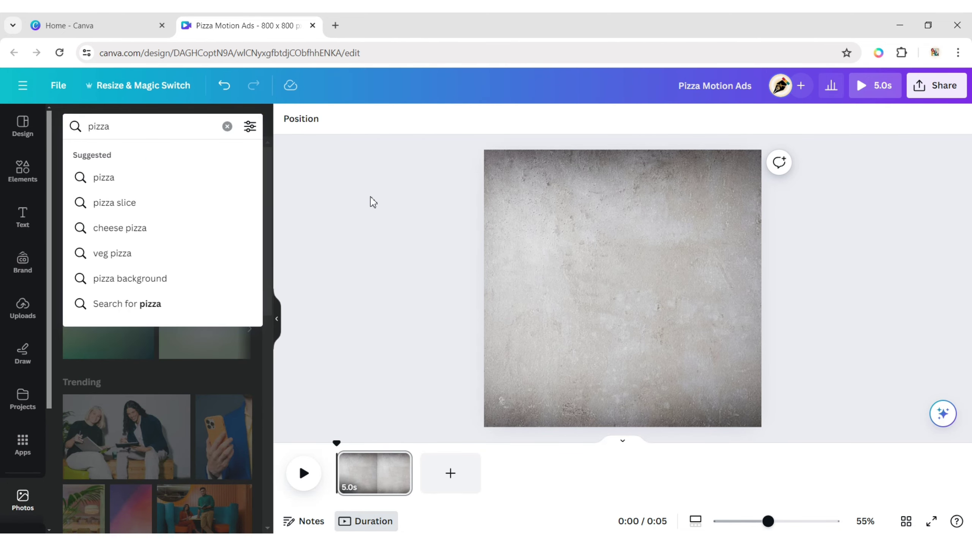
key(Return)
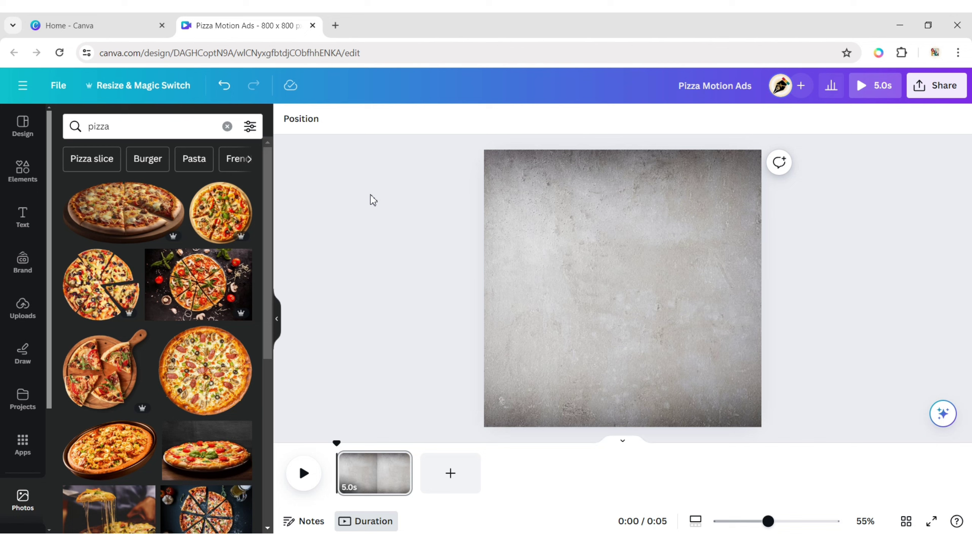
click(227, 216)
Step: Enlarge the pizza to page width and move it down so the bottom edge crops it
click(276, 319)
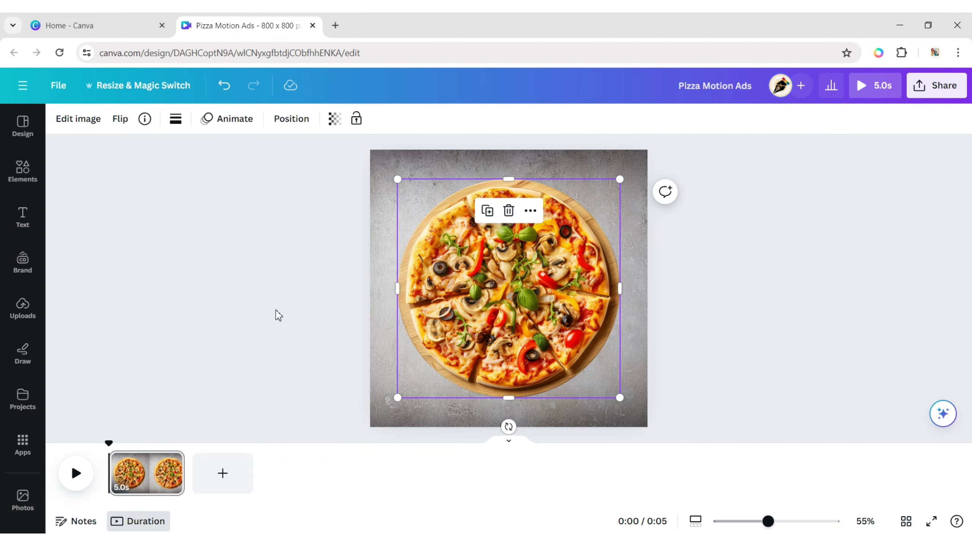
drag(621, 401, 641, 436)
drag(529, 302, 530, 412)
click(780, 273)
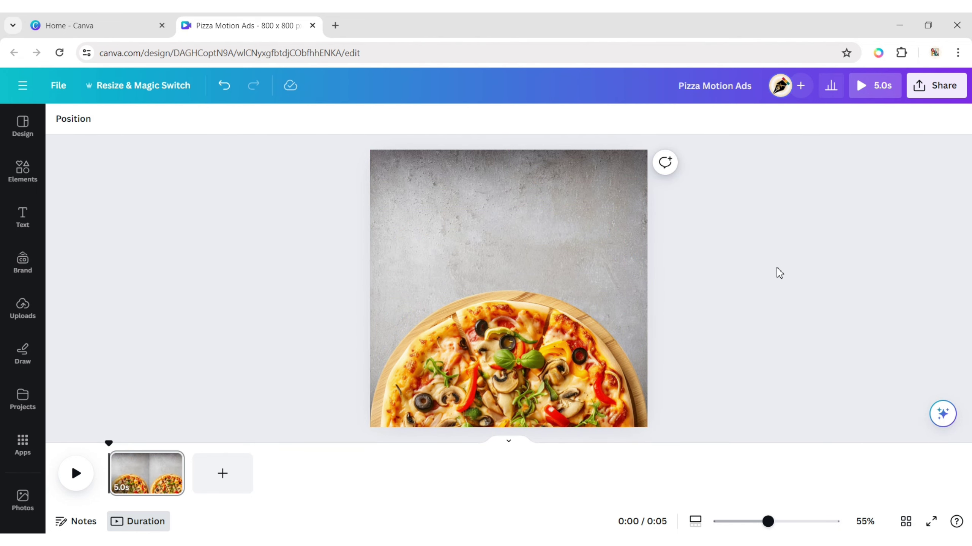
Step: Search Elements for 'leaf' and add a single green leaf photo
click(22, 172)
click(81, 124)
text(l)
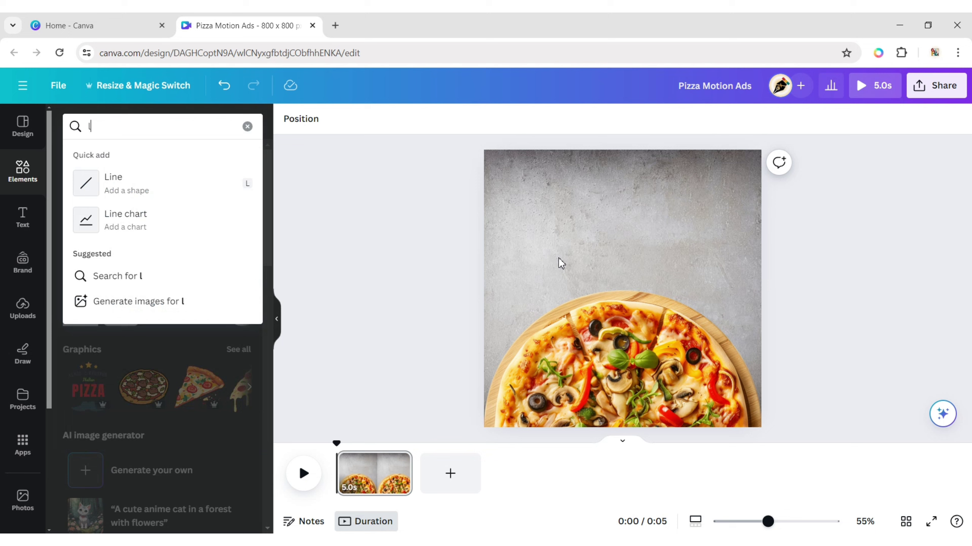
text(eaf)
key(Return)
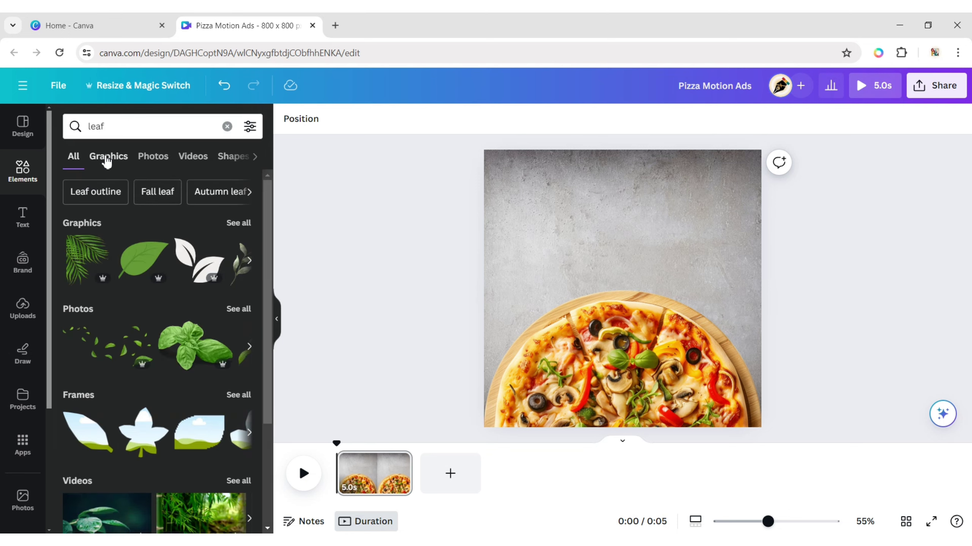
click(107, 161)
click(152, 157)
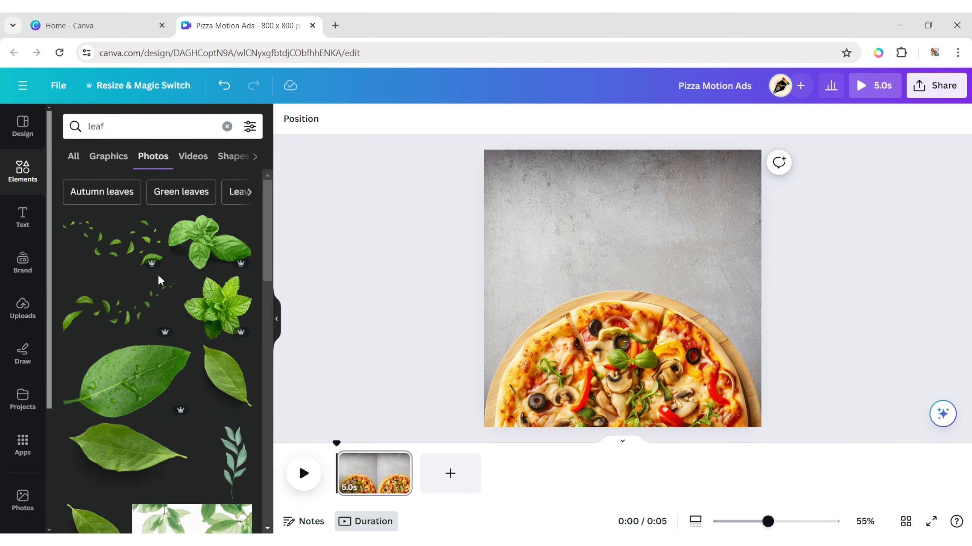
click(224, 371)
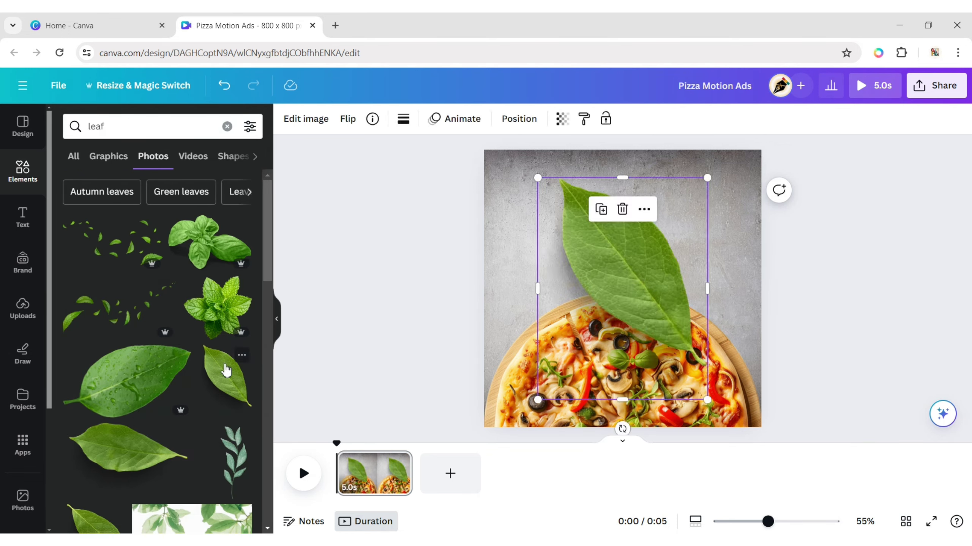
click(277, 321)
Step: Rotate the leaf to about 153°, shrink it to about 115×151, and tuck it at the left edge
drag(508, 429, 372, 181)
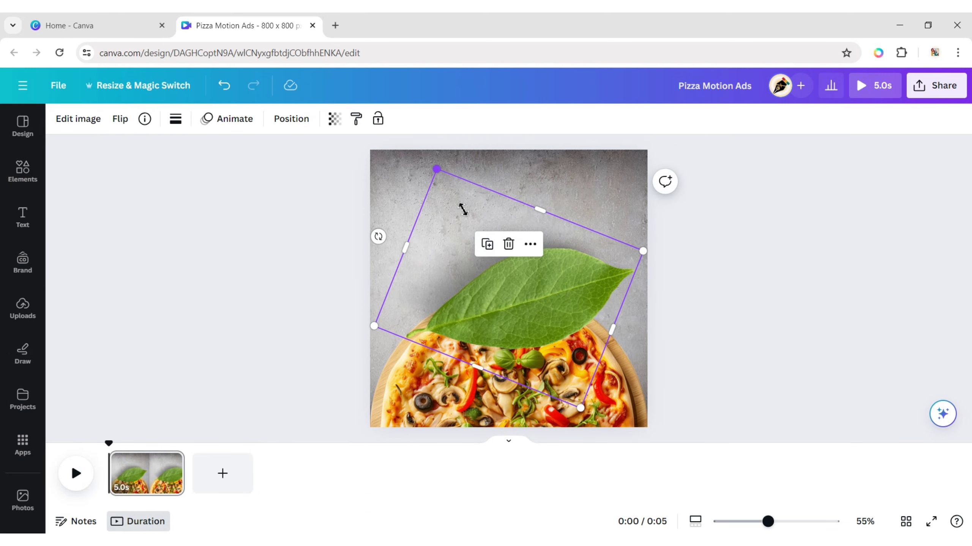
drag(436, 169, 505, 280)
drag(548, 347, 451, 254)
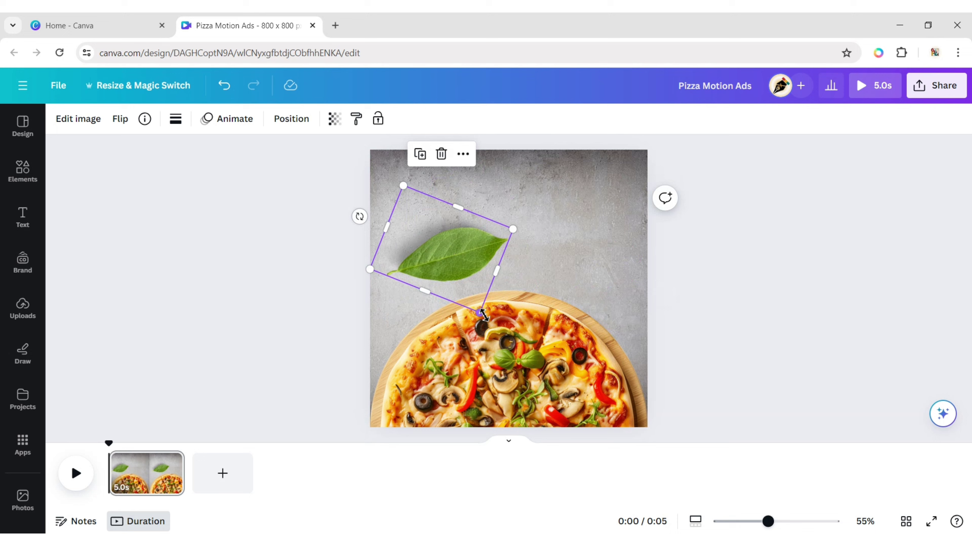
drag(482, 314, 454, 270)
drag(377, 190, 394, 161)
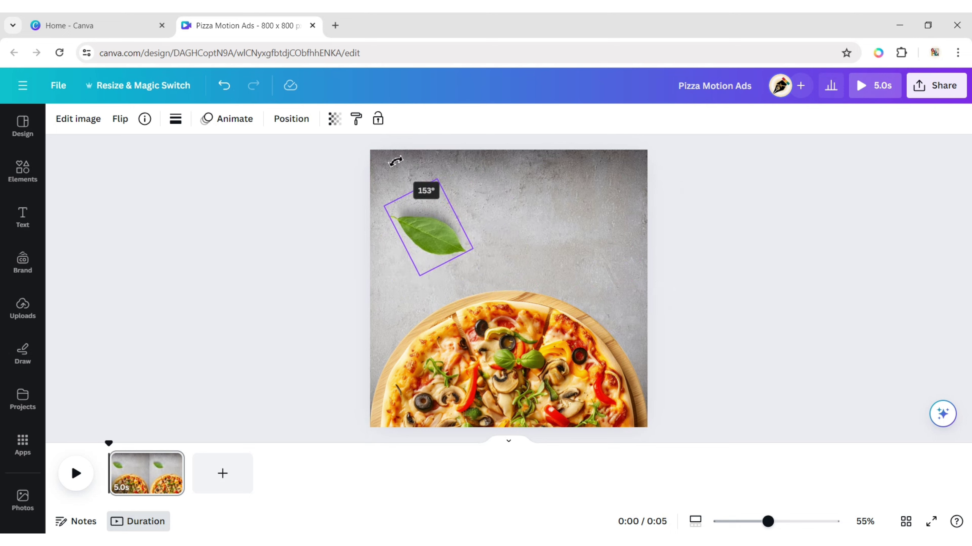
drag(424, 235, 389, 257)
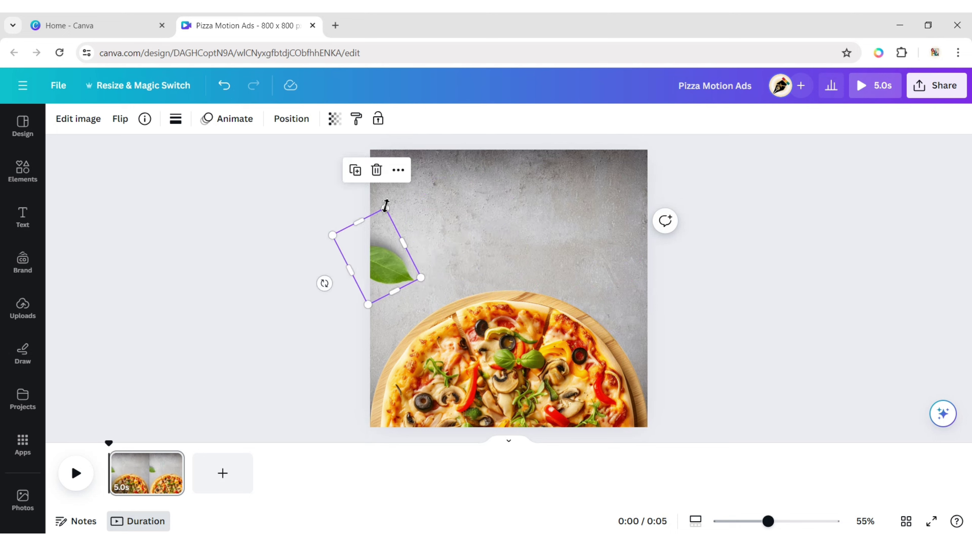
drag(385, 206, 381, 241)
mouse_move(372, 292)
mouse_down()
mouse_move(368, 306)
mouse_move(378, 301)
mouse_up()
click(753, 226)
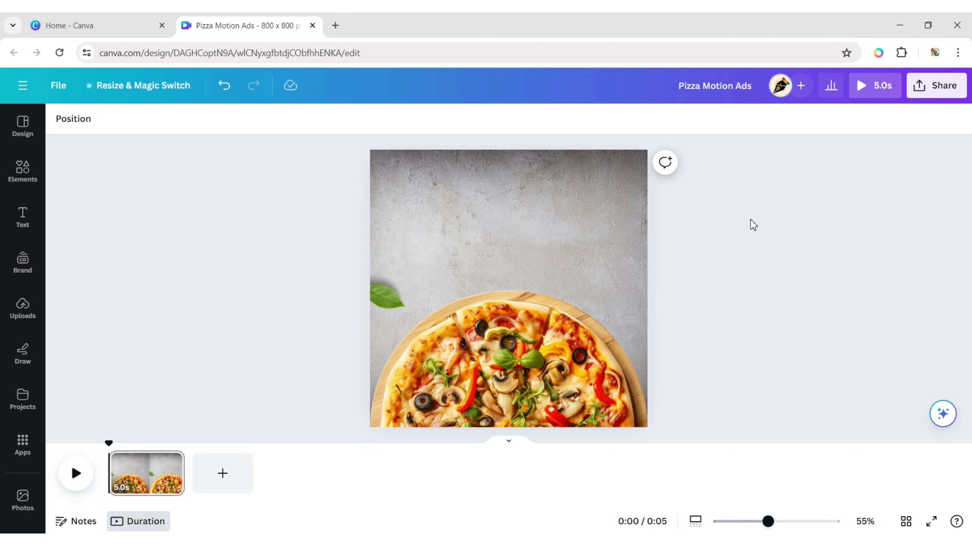
Step: Search Elements photos for 'tomato' and add a tomato slice
click(22, 170)
click(228, 127)
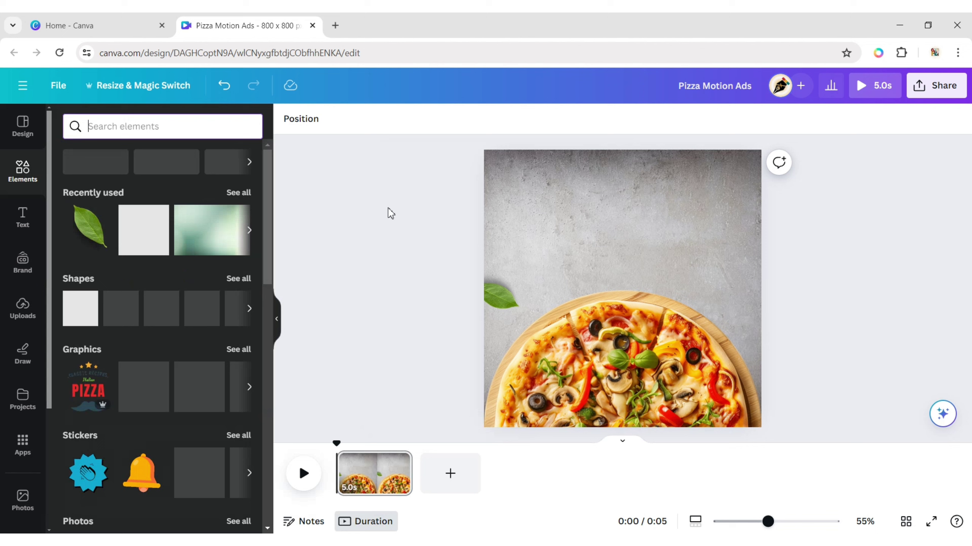
text(tomato)
key(Return)
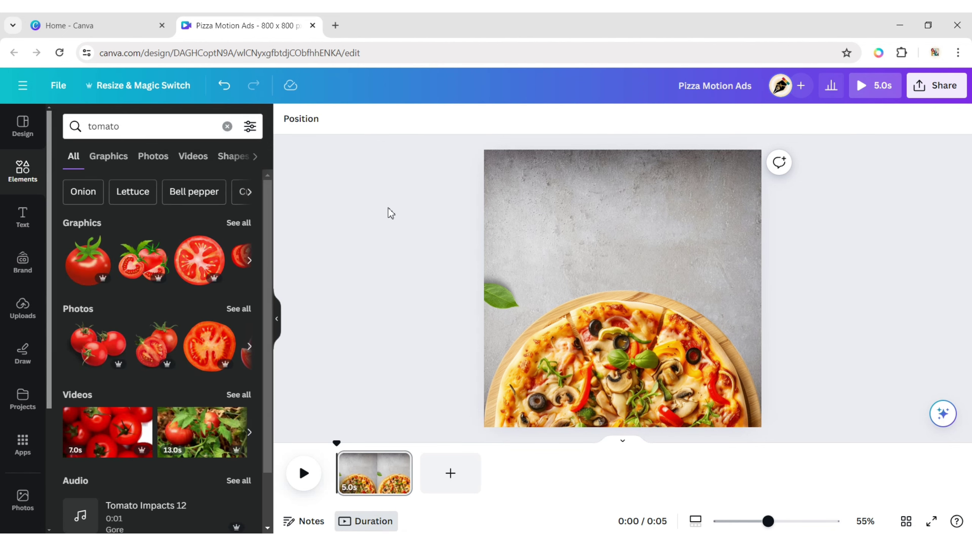
click(154, 158)
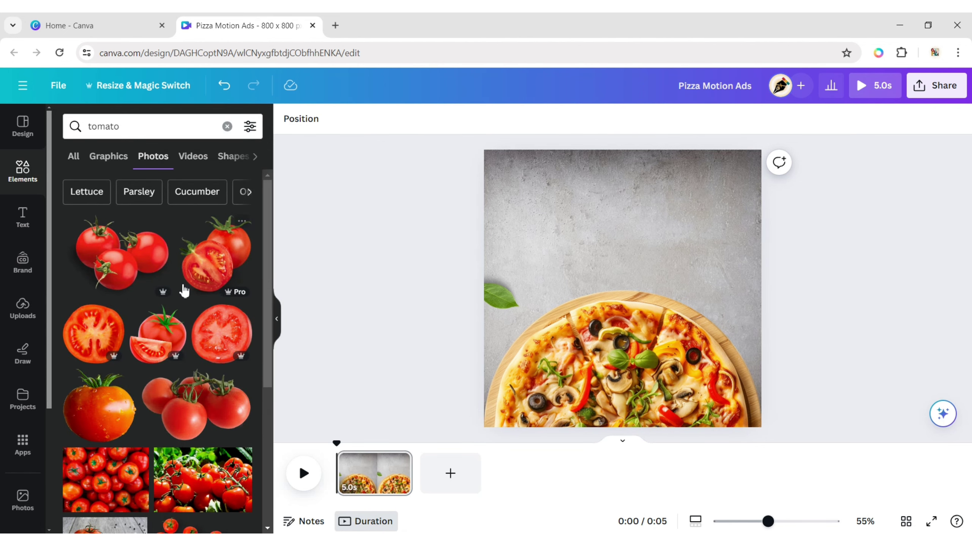
scroll(184, 291, down, 10)
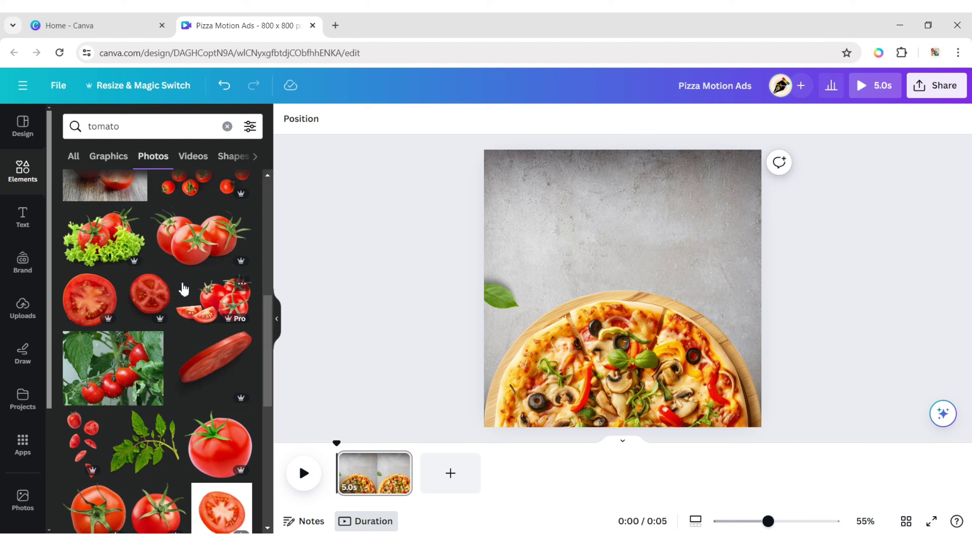
scroll(184, 290, down, 3)
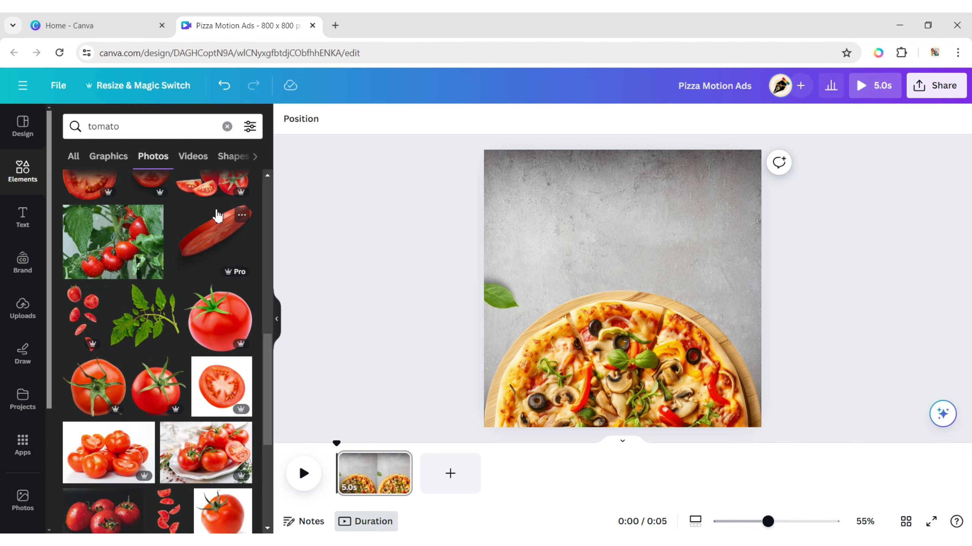
click(222, 229)
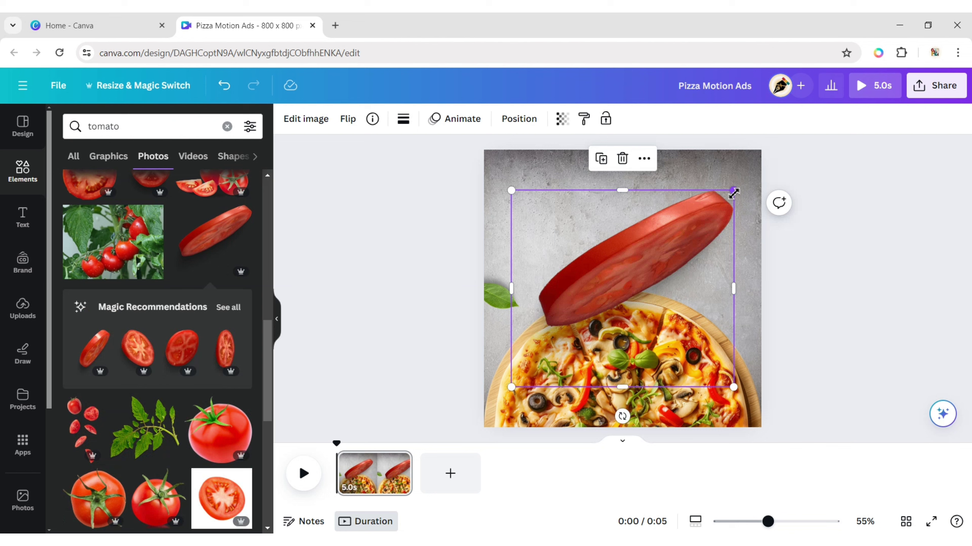
Step: Shrink the slice to about 169×150 at the upper-left edge, then add and shrink a second slice on the right
drag(733, 190, 610, 295)
drag(573, 339, 507, 208)
drag(542, 170, 517, 197)
drag(480, 229, 493, 201)
drag(522, 230, 483, 200)
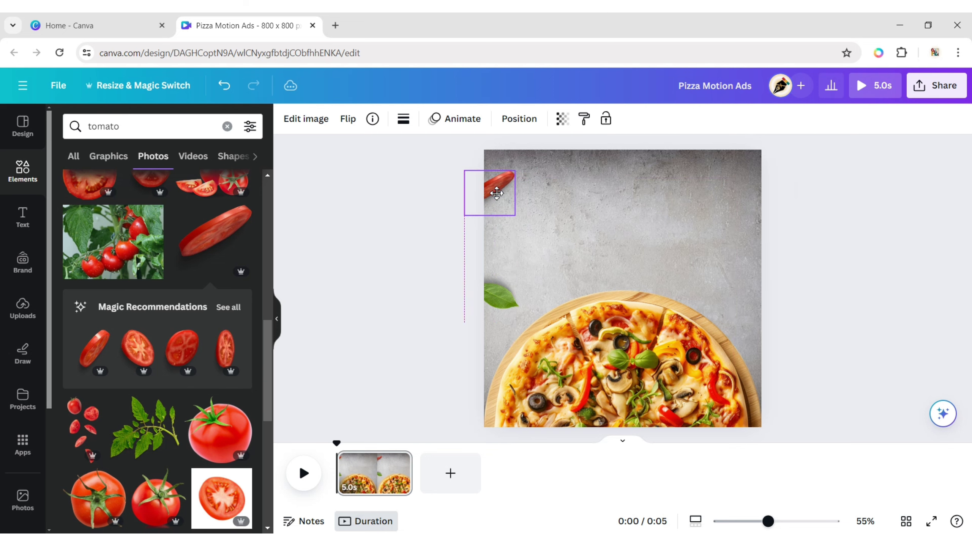
click(139, 353)
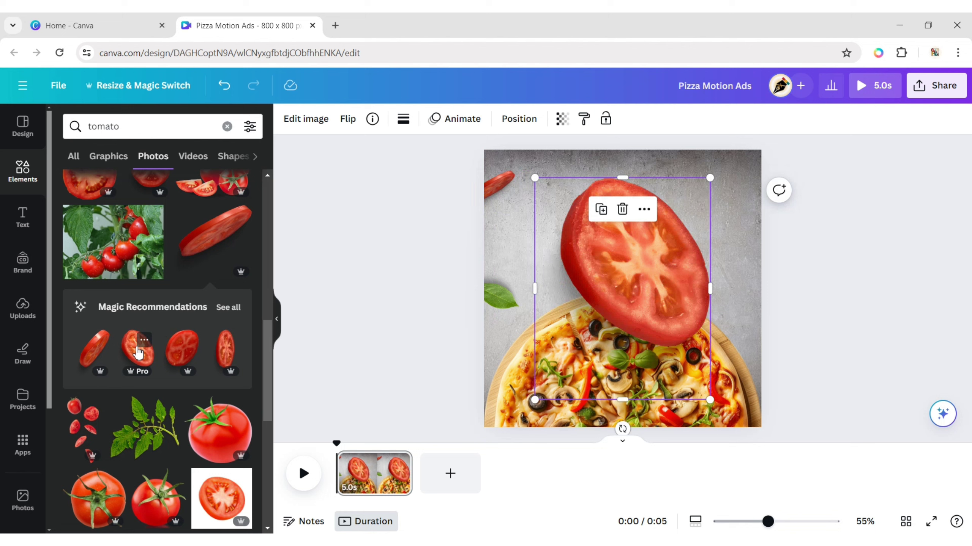
drag(535, 178, 751, 253)
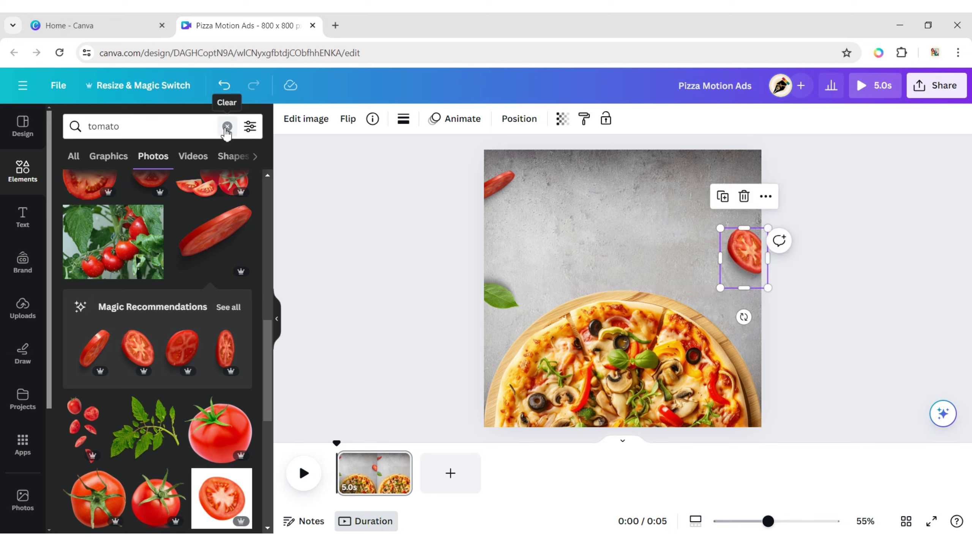
Step: Search Elements photos for 'chilli' and add the green-and-red chilli photo
click(226, 128)
text(chilli)
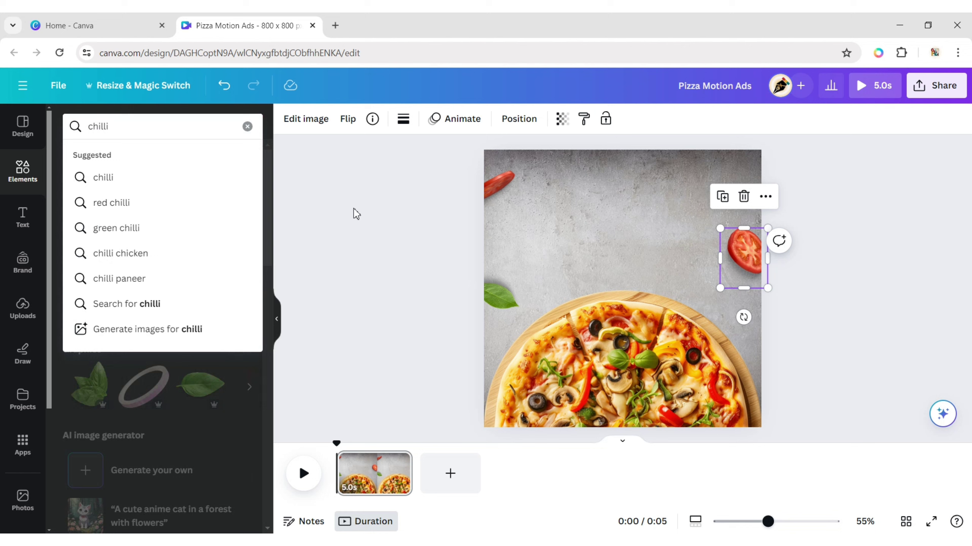
key(Return)
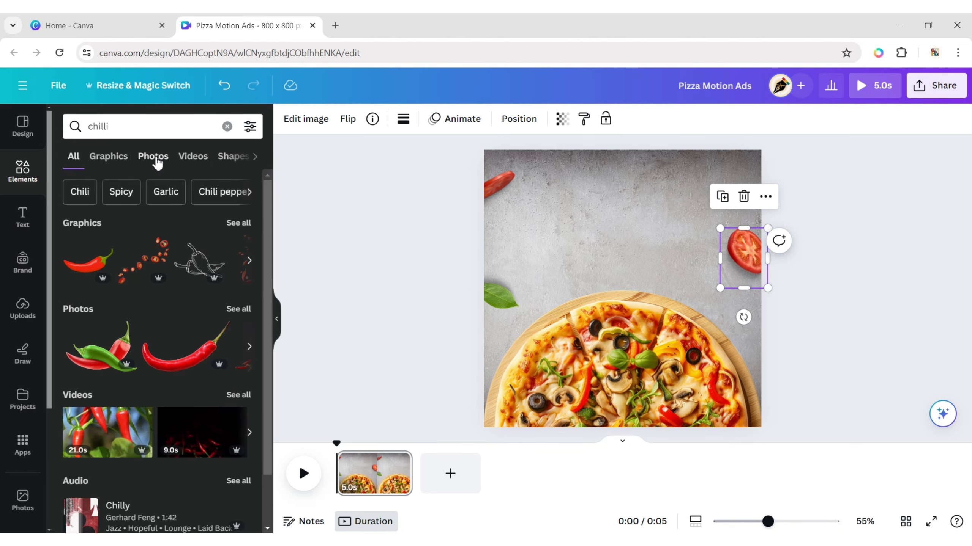
click(153, 156)
click(103, 245)
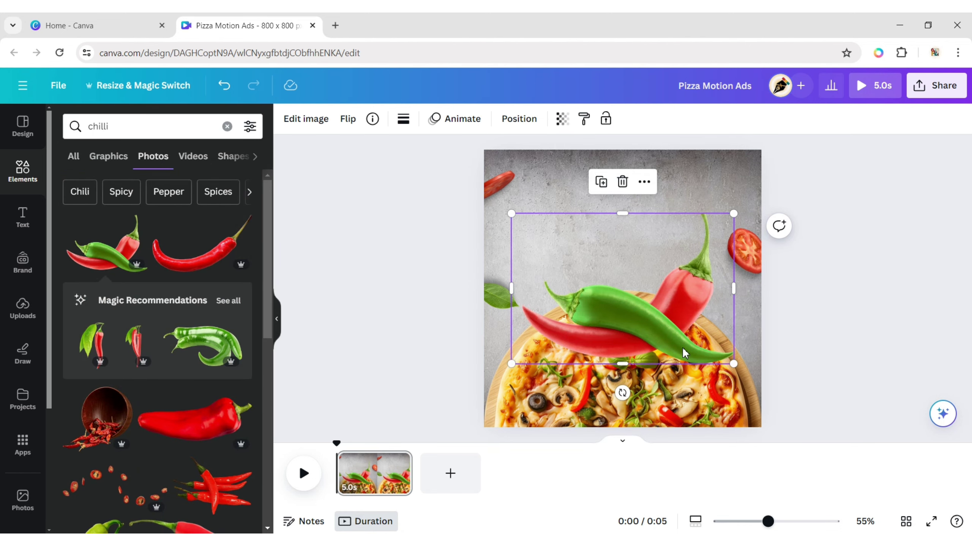
Step: Shrink the chilli, rotate it 90°, and move it to the top edge
drag(737, 224, 594, 312)
drag(552, 393, 503, 366)
drag(563, 325, 577, 164)
click(802, 221)
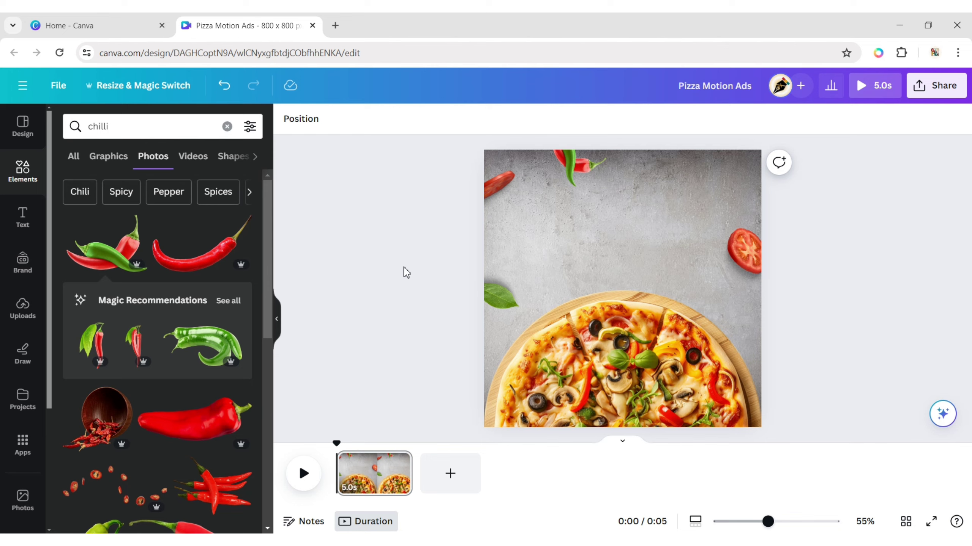
Step: Add the uploaded red-and-white PIZZA logo, shrink it, and place it top-right
click(21, 312)
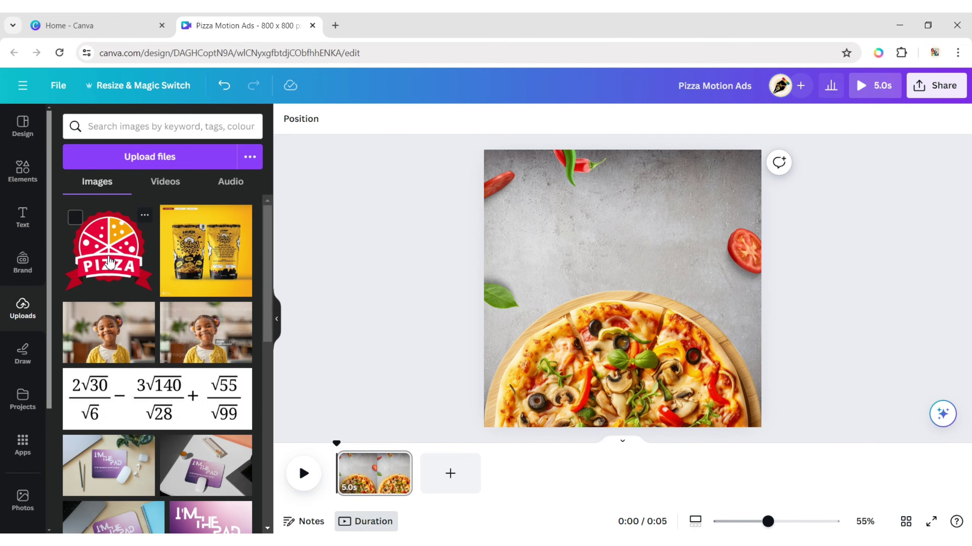
click(110, 263)
click(276, 319)
drag(427, 216, 532, 313)
drag(565, 347, 619, 190)
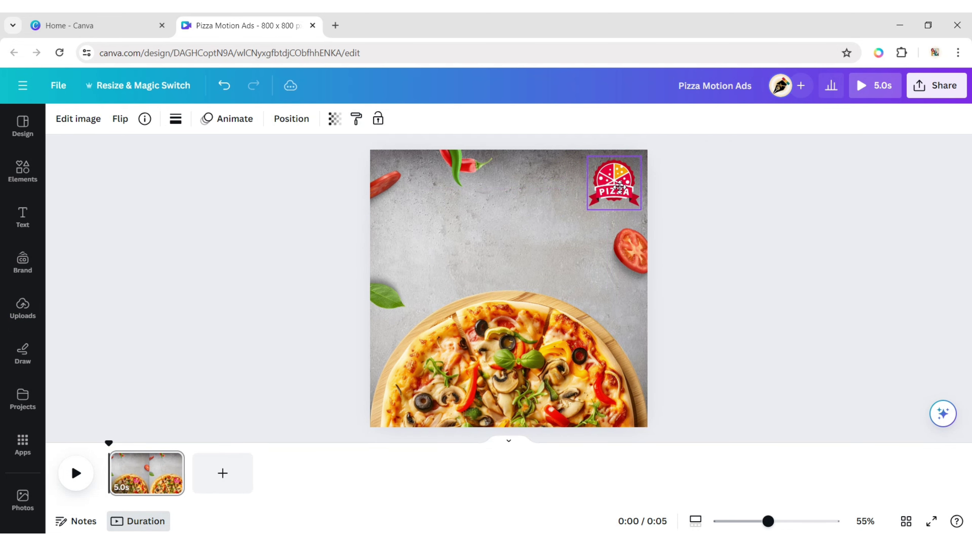
click(792, 252)
Step: Add the 'candle SHOP' text combination above the pizza and ungroup it
click(25, 228)
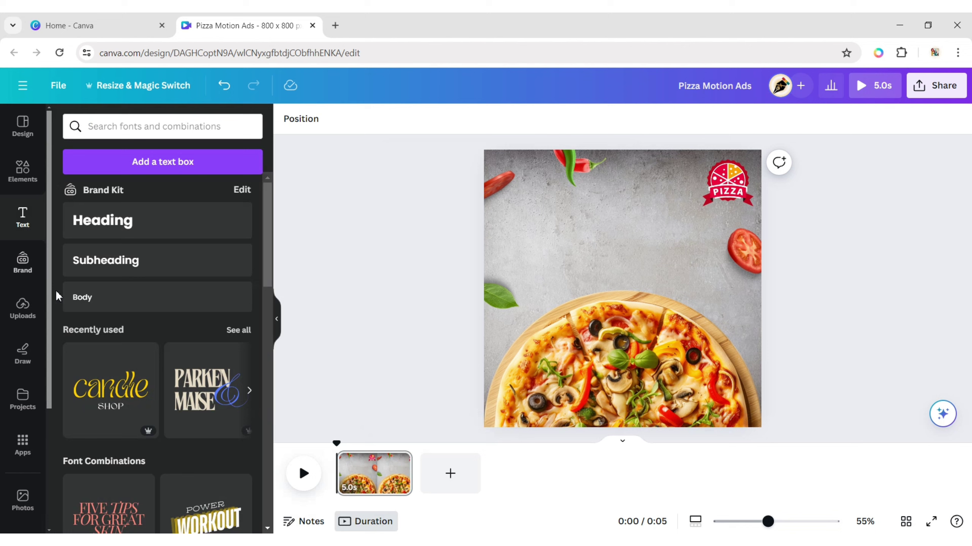
click(277, 320)
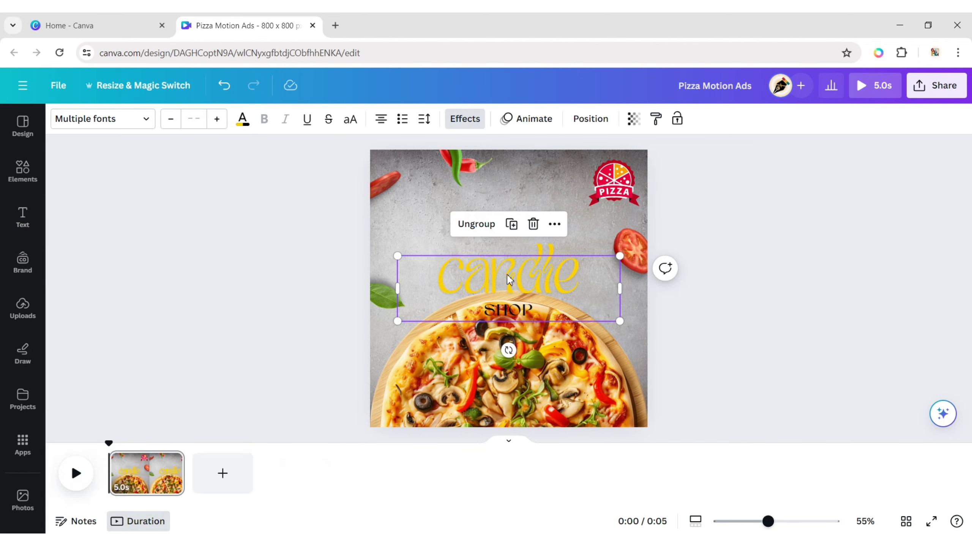
drag(507, 278, 492, 201)
click(471, 175)
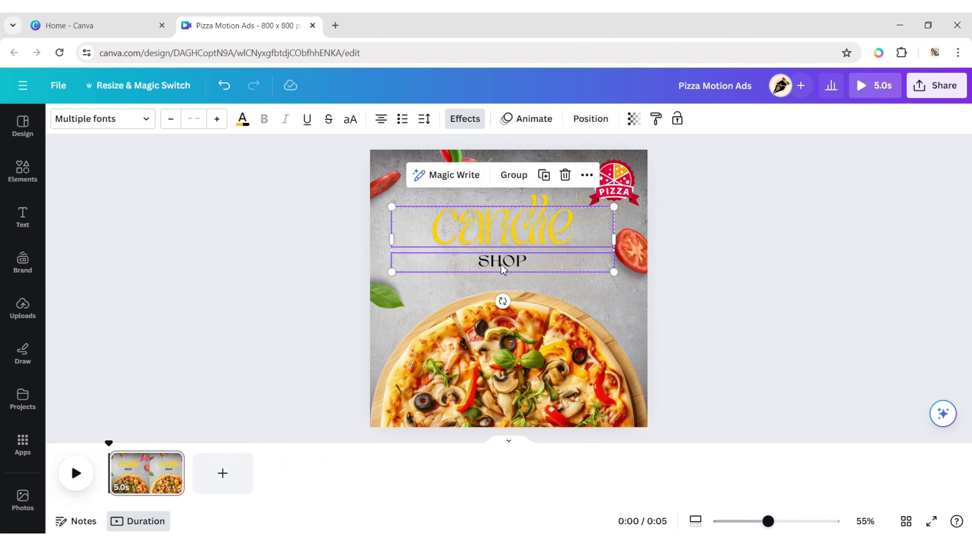
click(501, 302)
Step: Recolour the word 'candle' bright red #FA1923
click(520, 232)
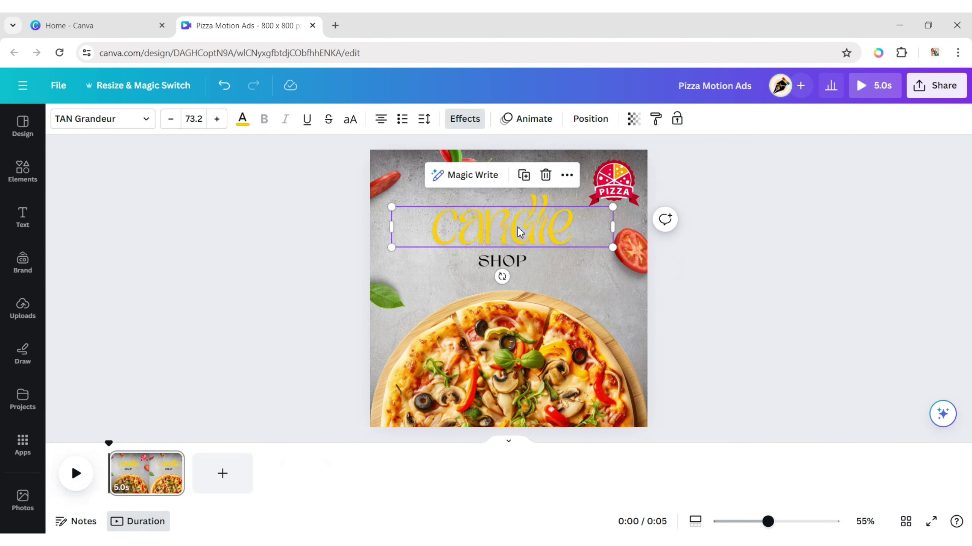
click(244, 121)
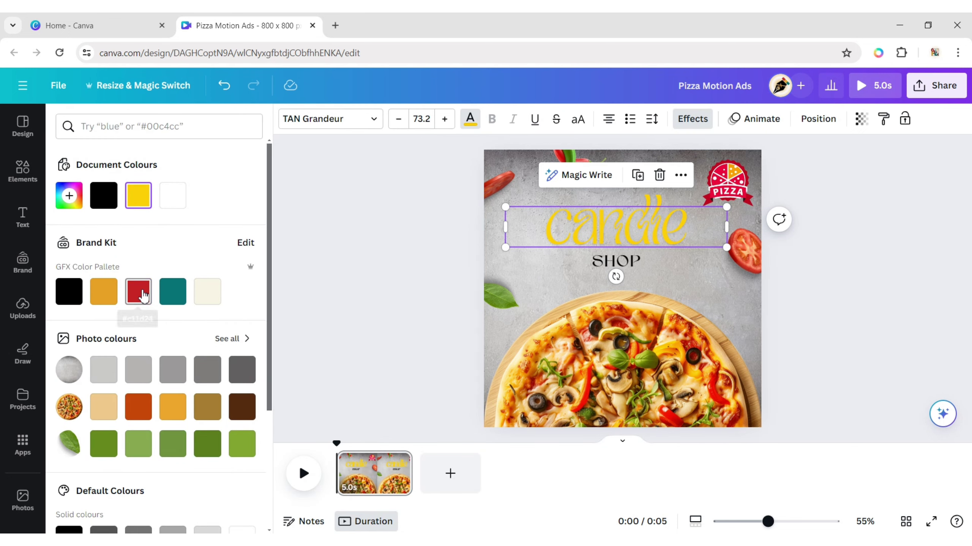
click(142, 295)
click(69, 195)
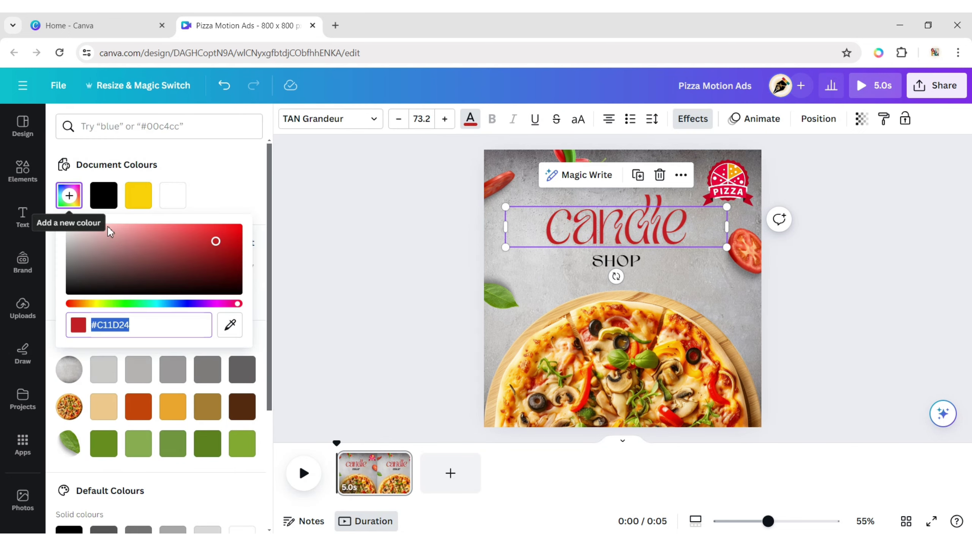
click(209, 230)
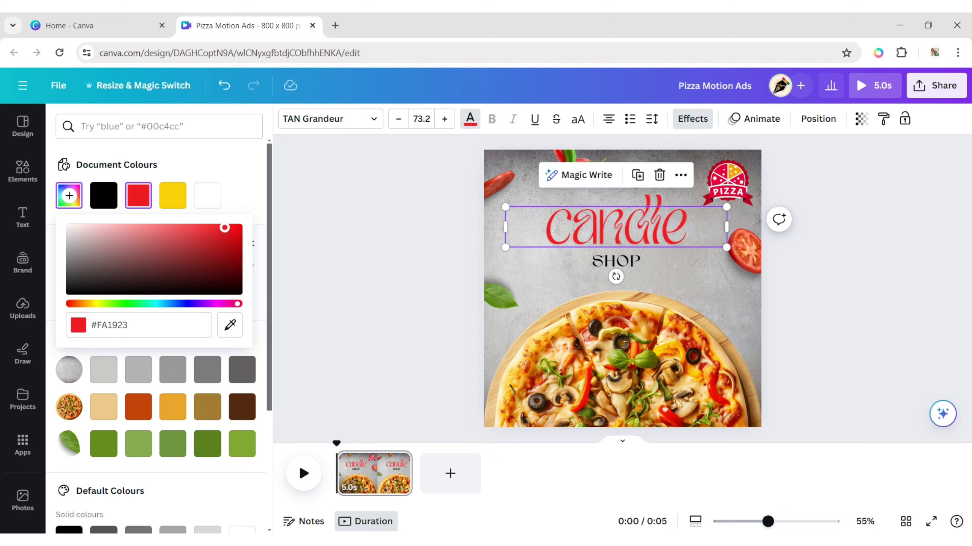
click(322, 238)
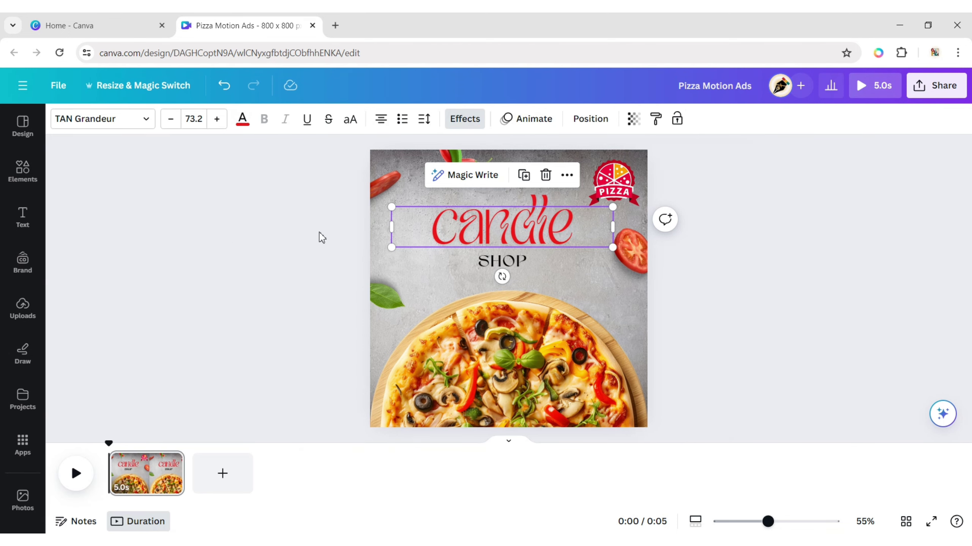
click(720, 297)
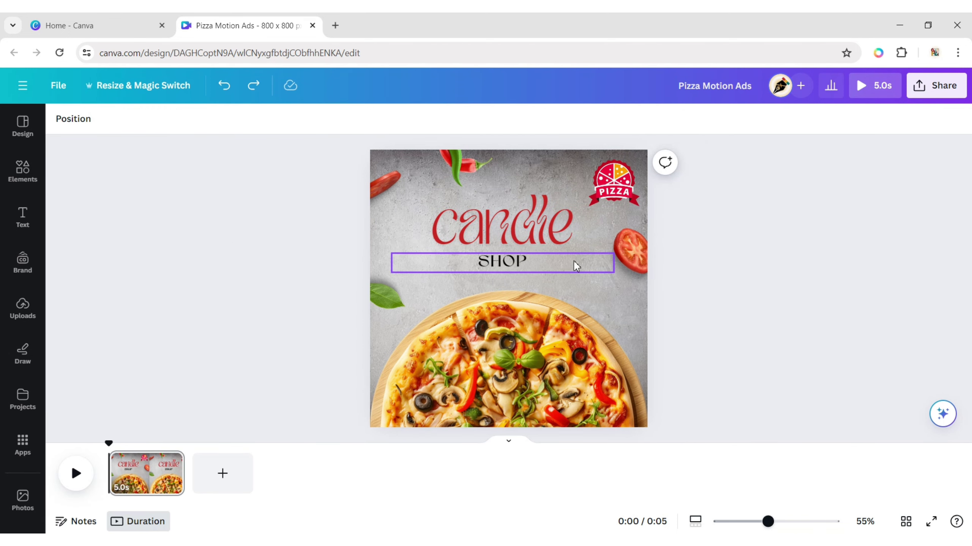
click(537, 270)
Step: Retype SHOP as 'Your' and duplicate it into a 'Price' text
double_click(538, 268)
text(Your)
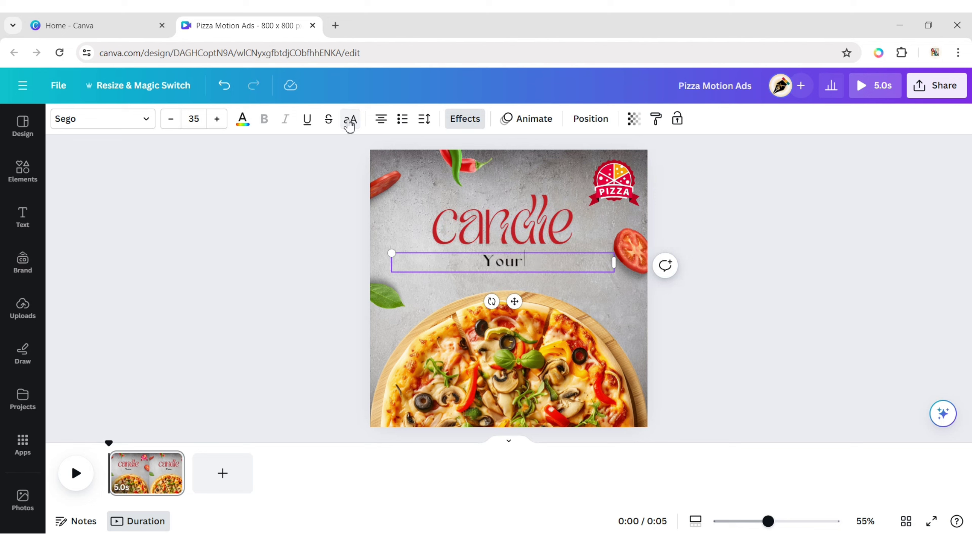
click(724, 321)
click(504, 266)
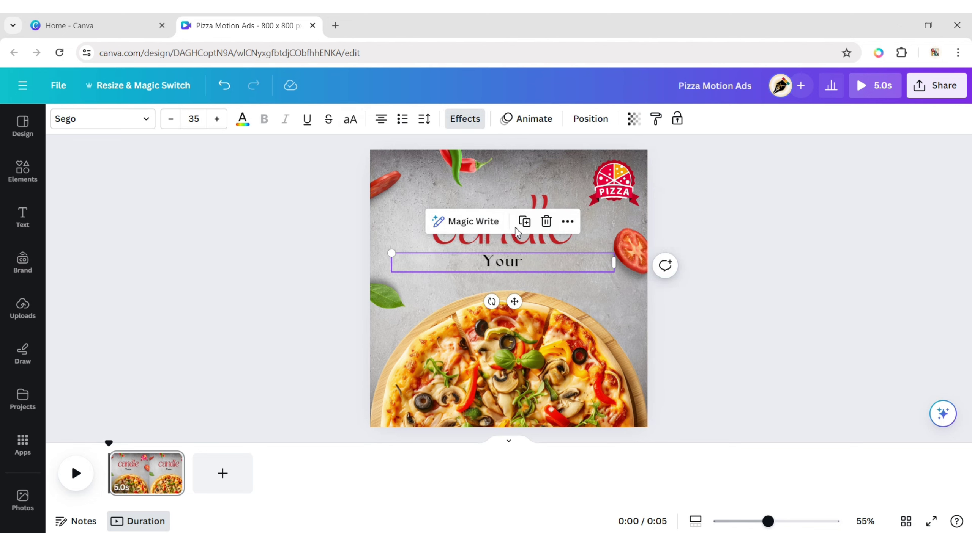
click(524, 221)
double_click(575, 274)
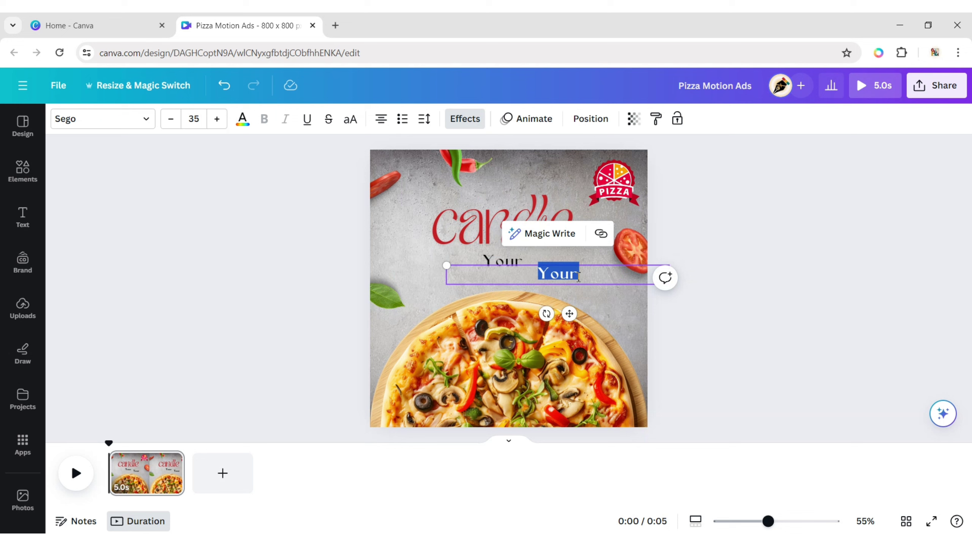
text(Price)
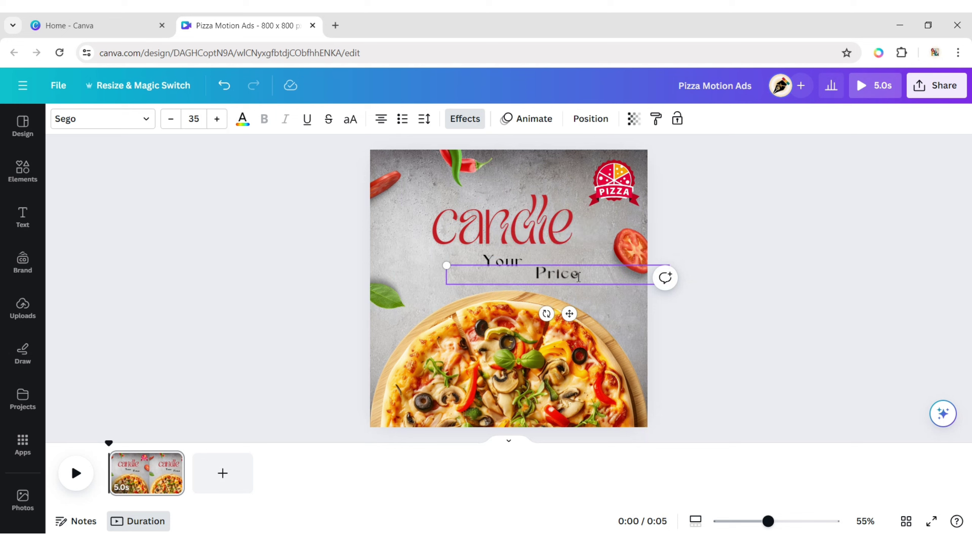
click(700, 312)
Step: Retype candle as 'Our' and duplicate it into a red 'Slice' heading beside it
click(573, 234)
double_click(574, 232)
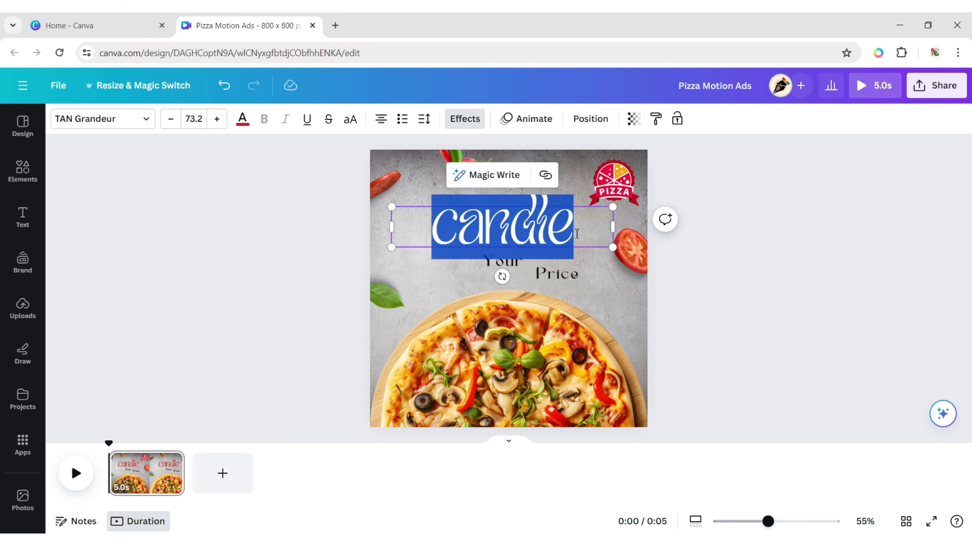
text(Our)
click(660, 286)
click(543, 230)
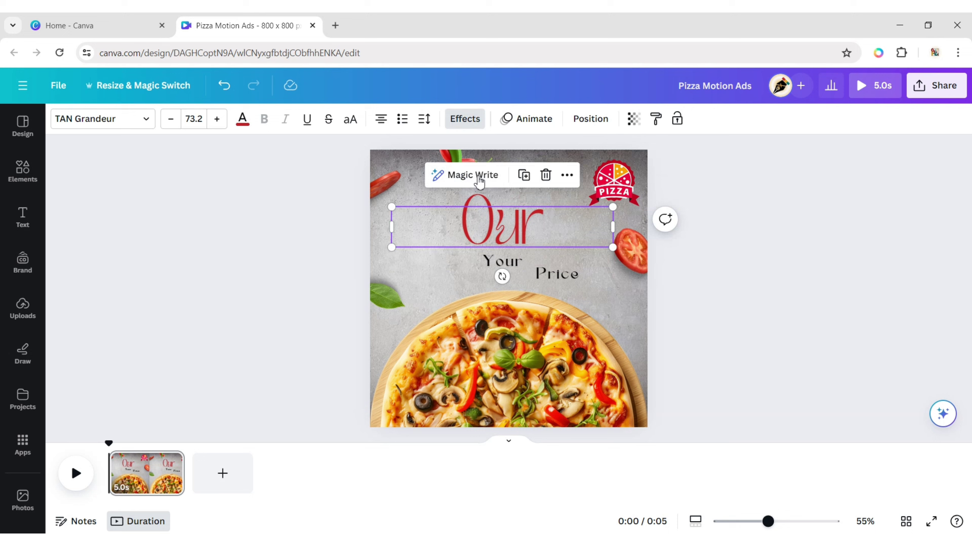
click(524, 175)
drag(523, 192, 598, 204)
double_click(592, 243)
text(Slice)
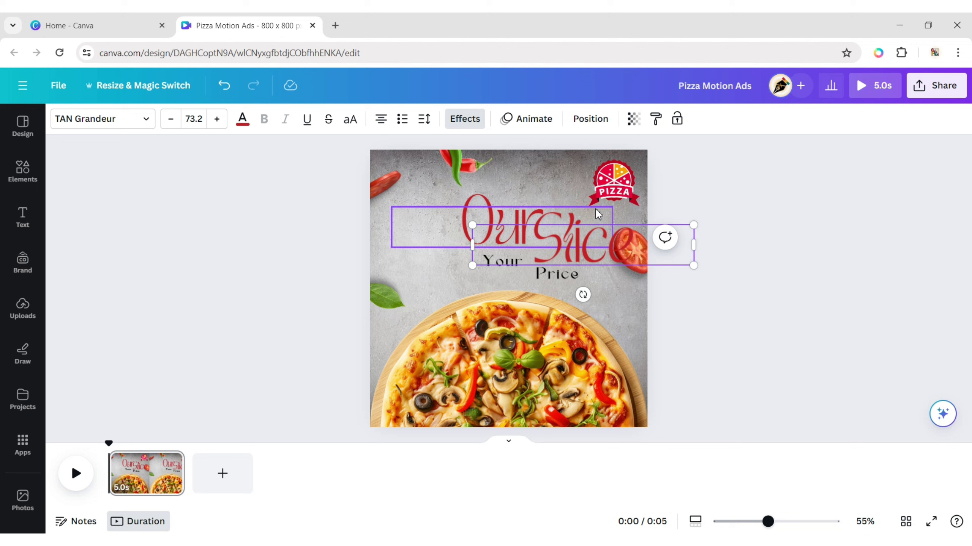
Step: Arrange 'Our' lower left and 'Slice' just above it
drag(515, 222, 443, 233)
drag(579, 239, 538, 202)
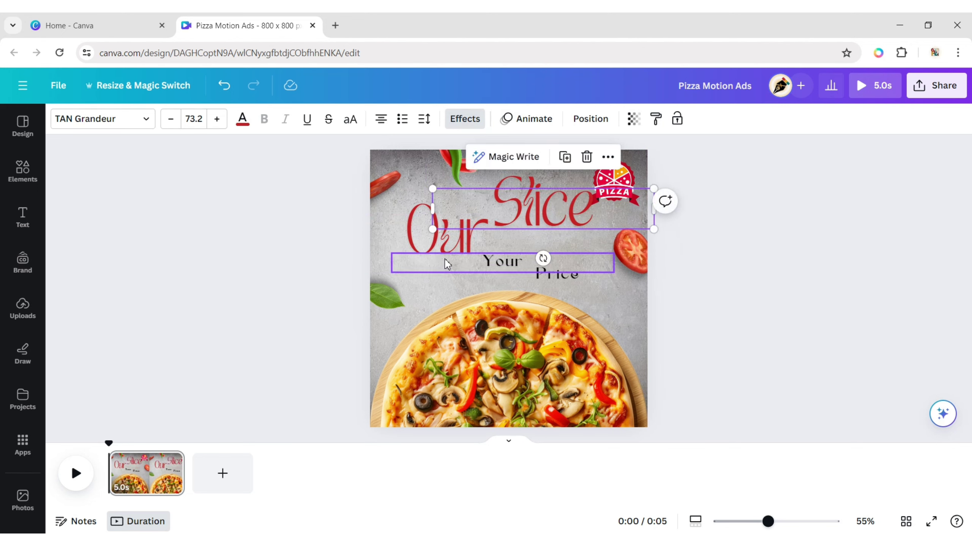
click(446, 245)
drag(459, 237, 455, 255)
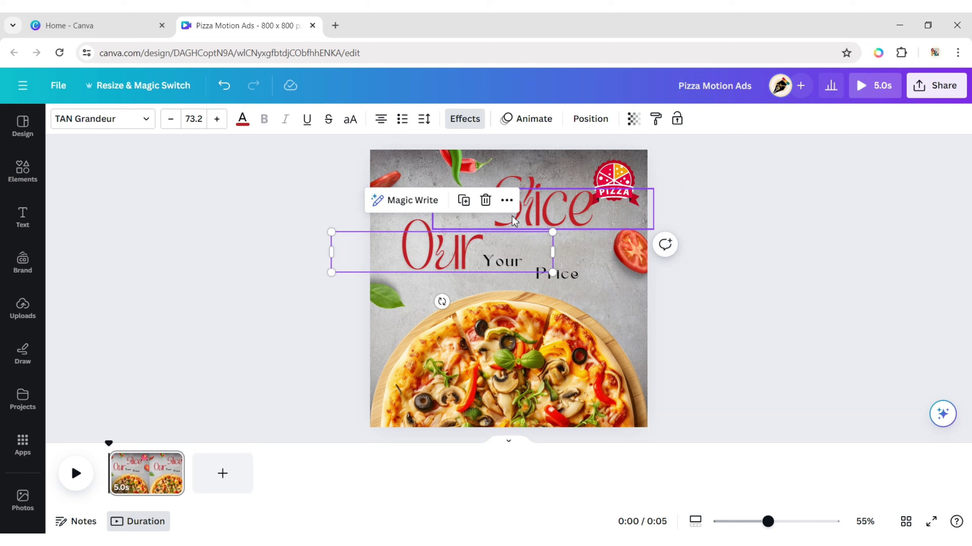
drag(532, 199, 529, 213)
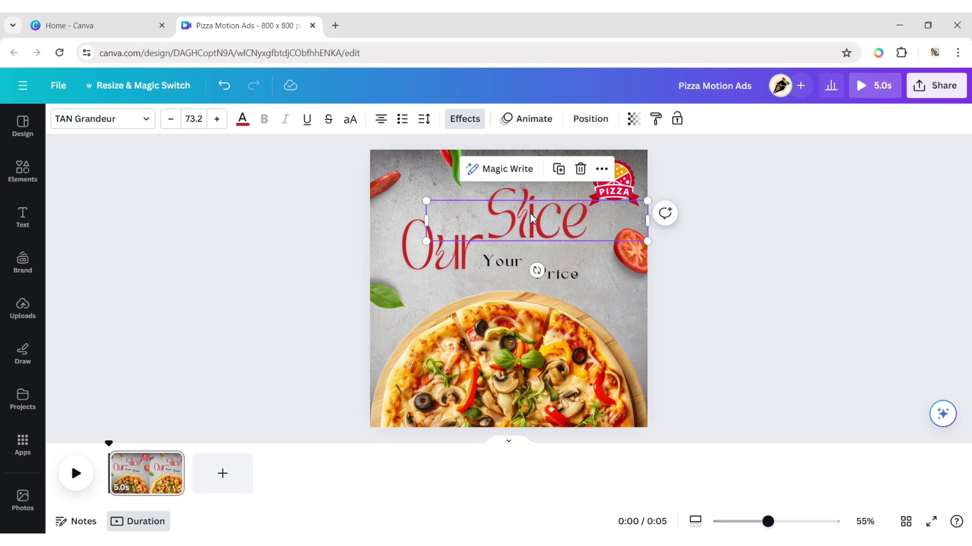
click(709, 321)
Step: Multi-select the Slice, Our and Your headline words
click(548, 231)
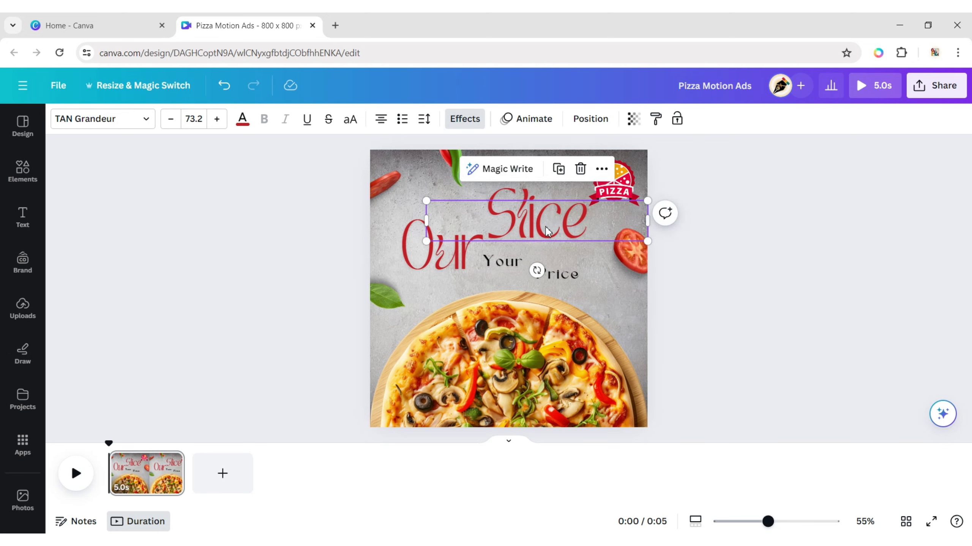
click(501, 262)
click(421, 240)
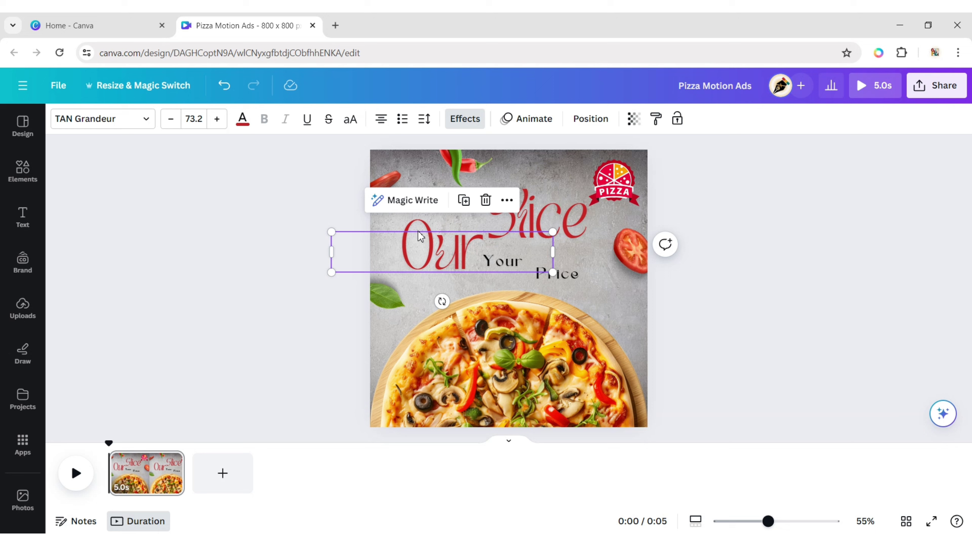
click(546, 212)
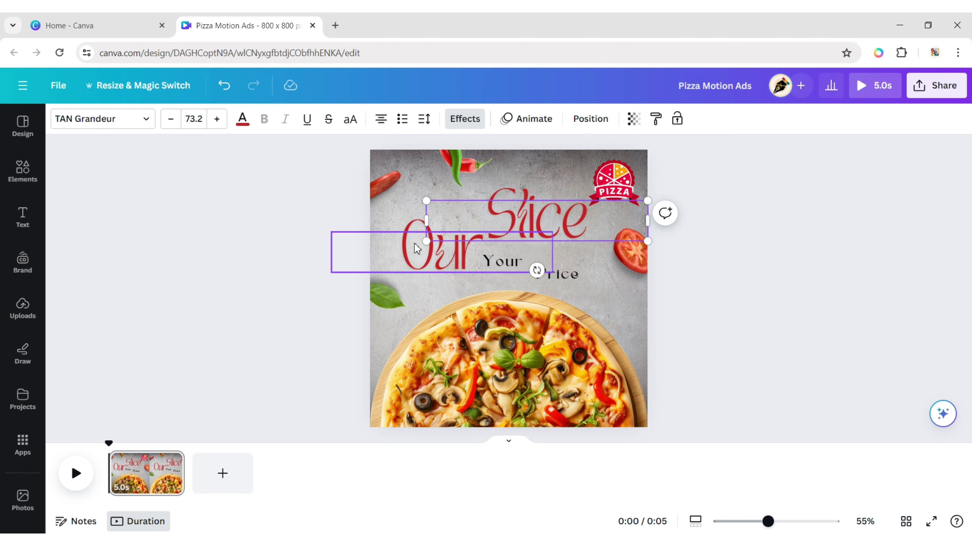
shift+click(452, 263)
shift+click(491, 259)
Step: Add Price to the selection and set all four words to font size 60
shift+click(561, 278)
click(195, 120)
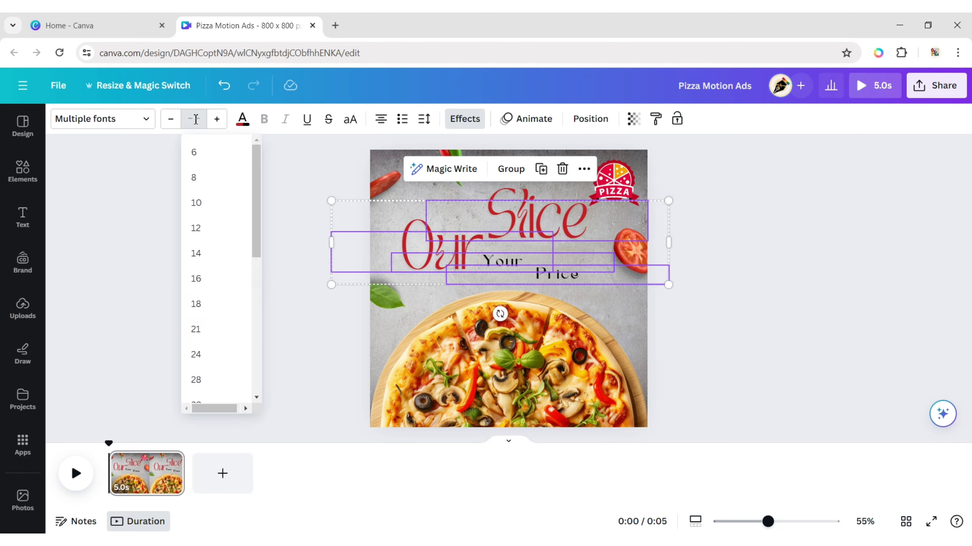
key(Return)
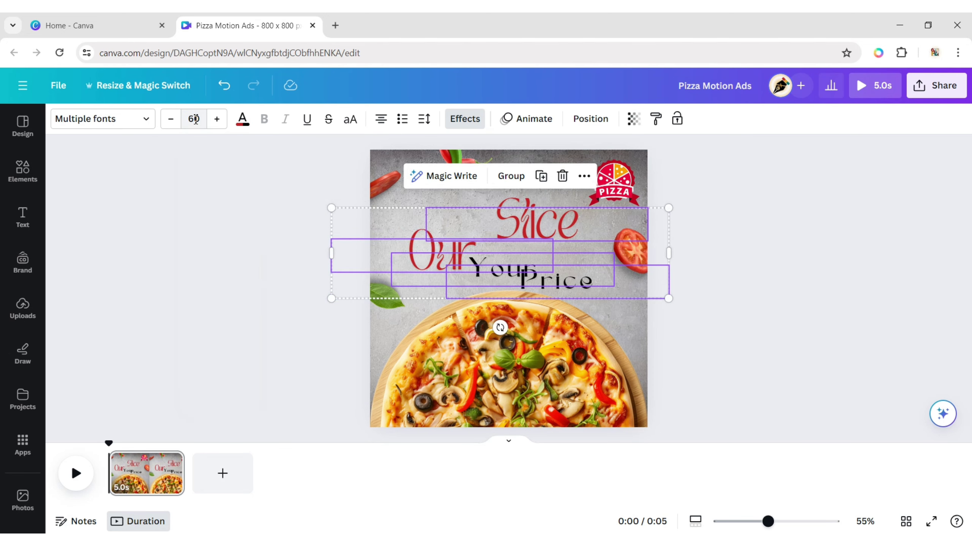
Step: Nudge 'Our', move 'Price' up-left, and move 'Your' above Our and Slice
click(754, 354)
click(498, 270)
click(459, 230)
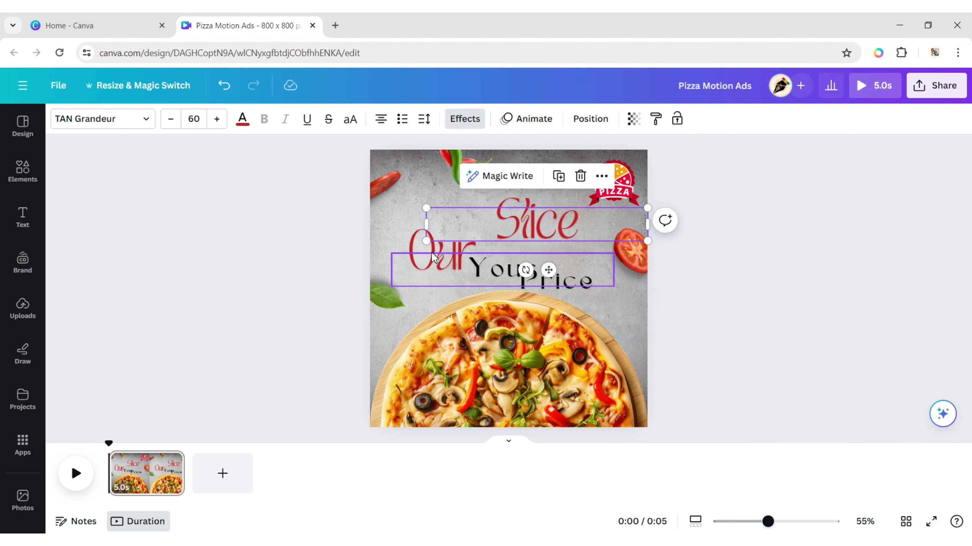
click(432, 257)
drag(432, 258, 445, 251)
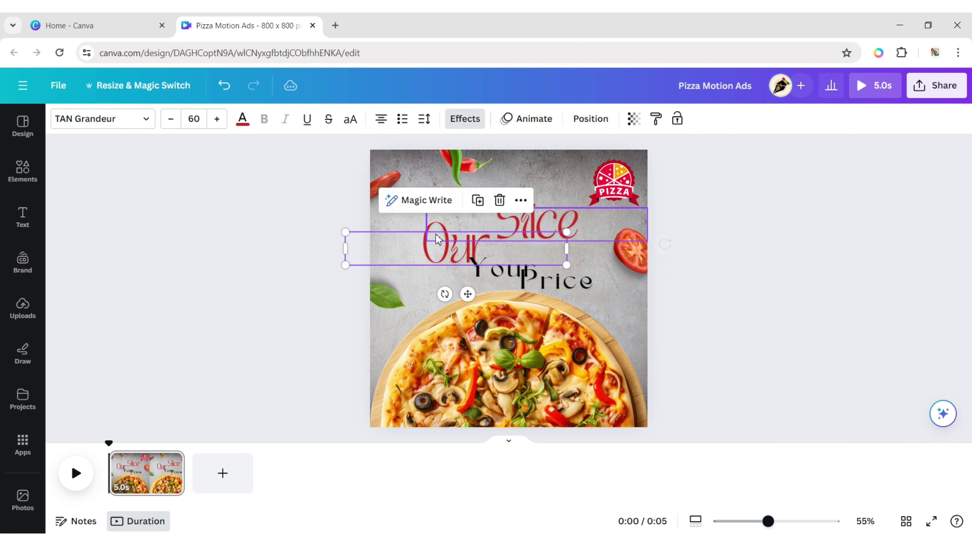
click(498, 274)
drag(544, 282, 520, 259)
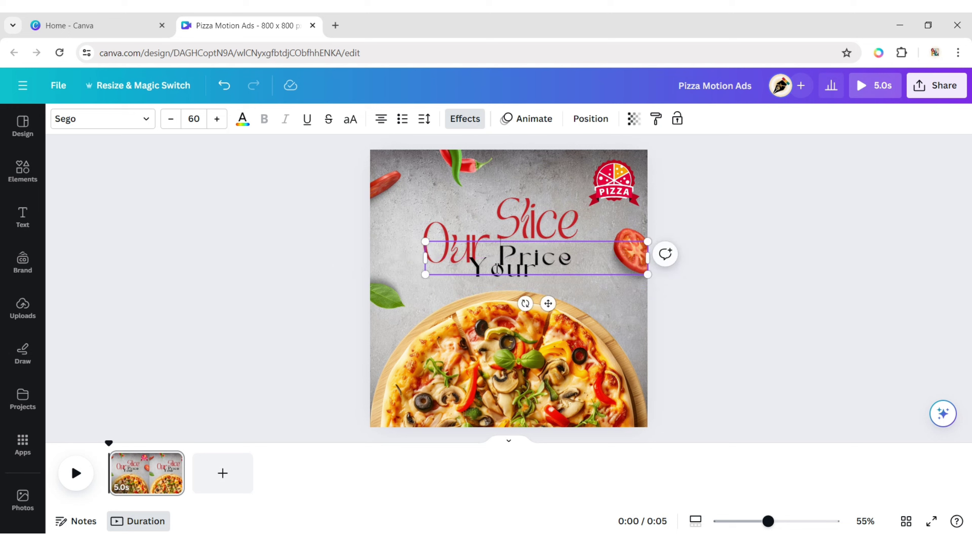
drag(497, 269, 382, 217)
Step: Narrow the Price text box and place it just right of 'Our'
click(861, 326)
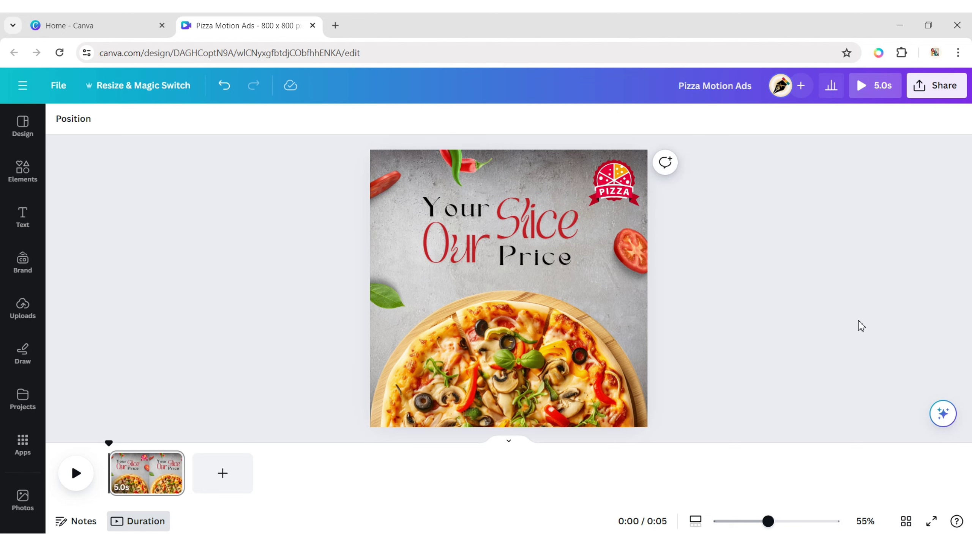
click(570, 268)
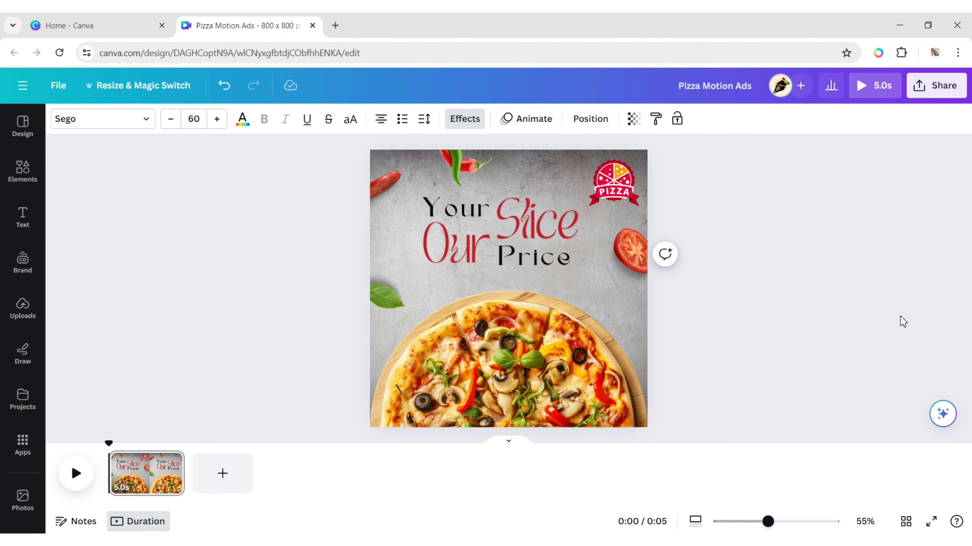
click(551, 214)
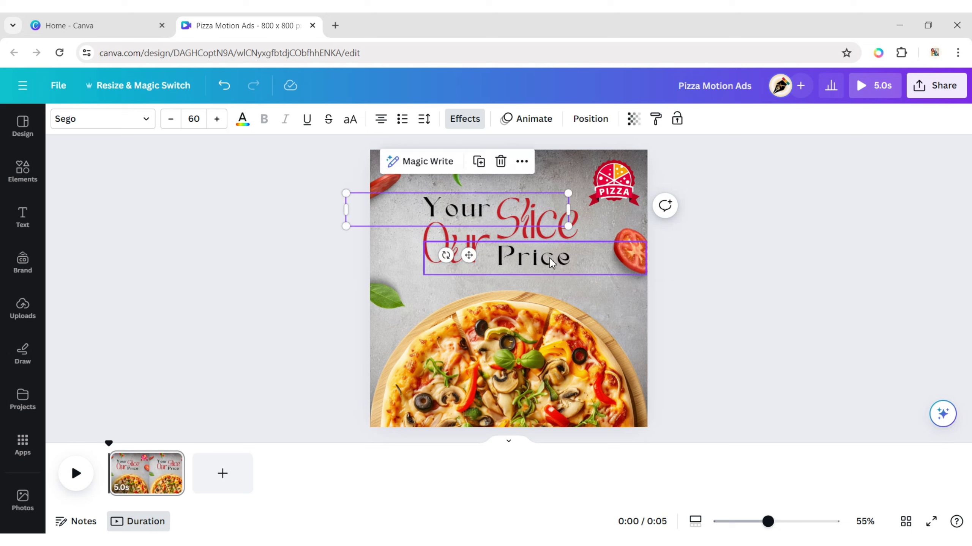
click(441, 251)
click(417, 239)
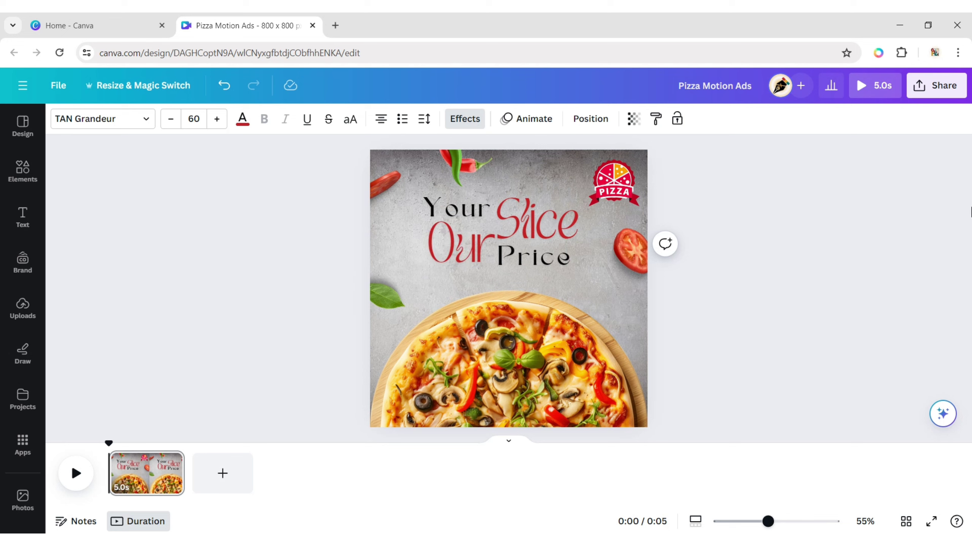
click(455, 206)
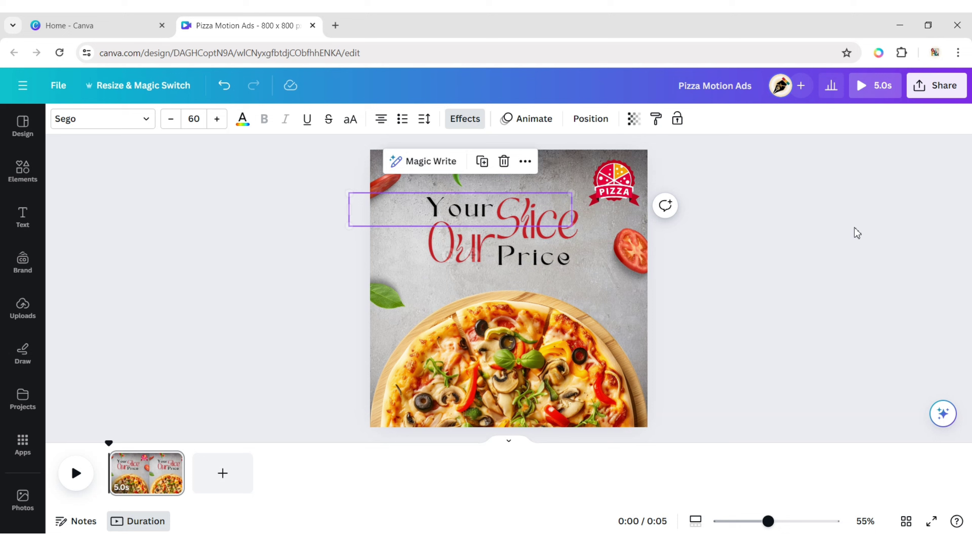
click(853, 242)
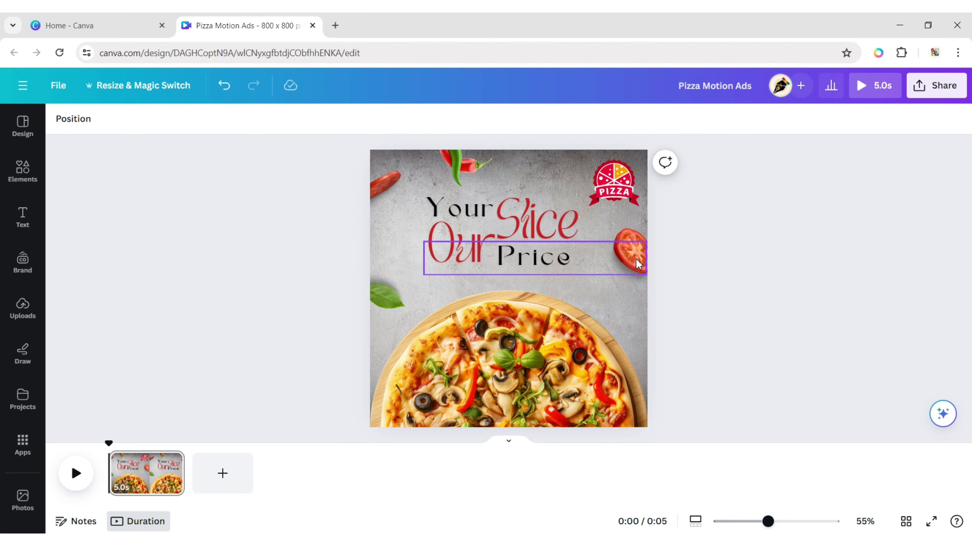
click(620, 257)
drag(636, 258, 520, 258)
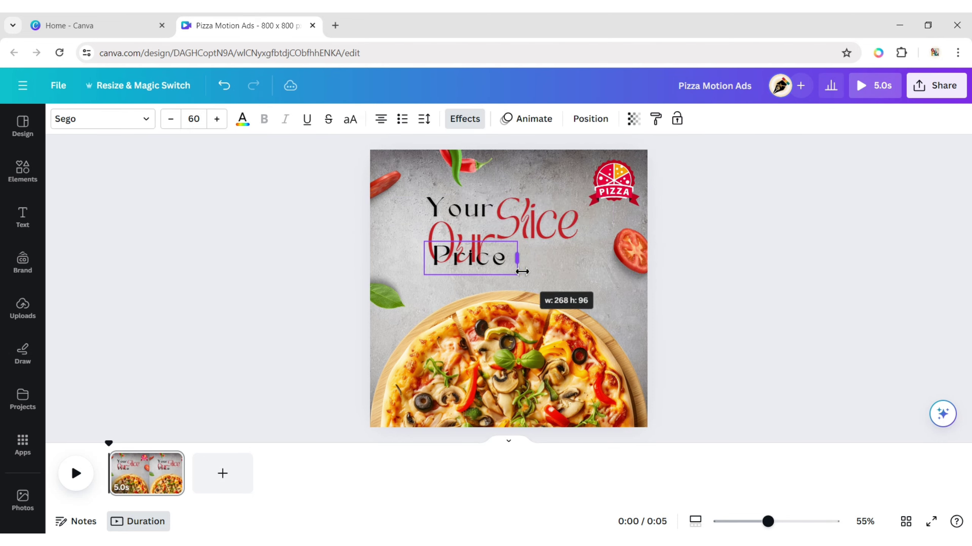
drag(457, 263, 523, 265)
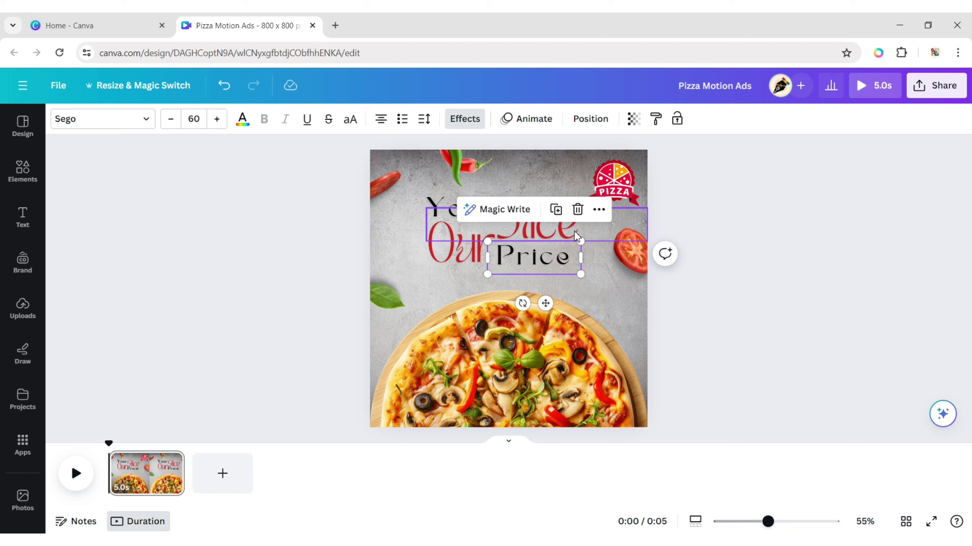
Step: Resize the right tomato slice, then move and enlarge the whole headline together
click(630, 251)
drag(613, 229, 610, 236)
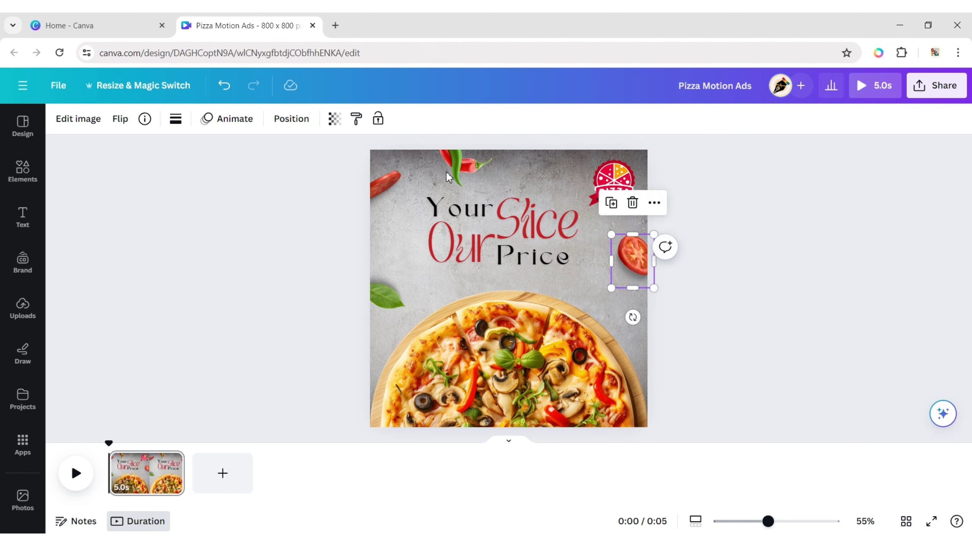
click(459, 213)
shift+click(535, 260)
drag(493, 233, 498, 239)
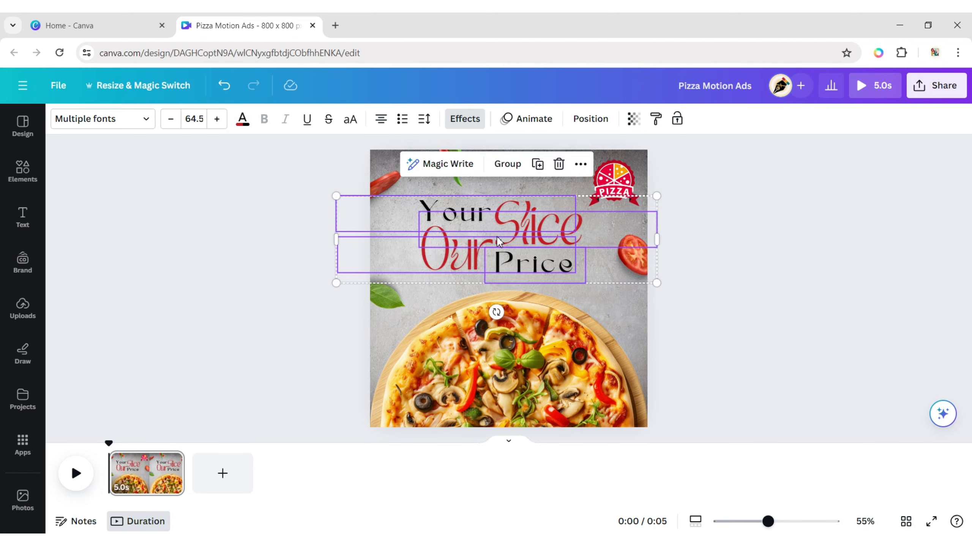
drag(658, 283, 674, 289)
Step: Shift the PIZZA logo slightly up-left
click(623, 183)
drag(623, 183, 620, 179)
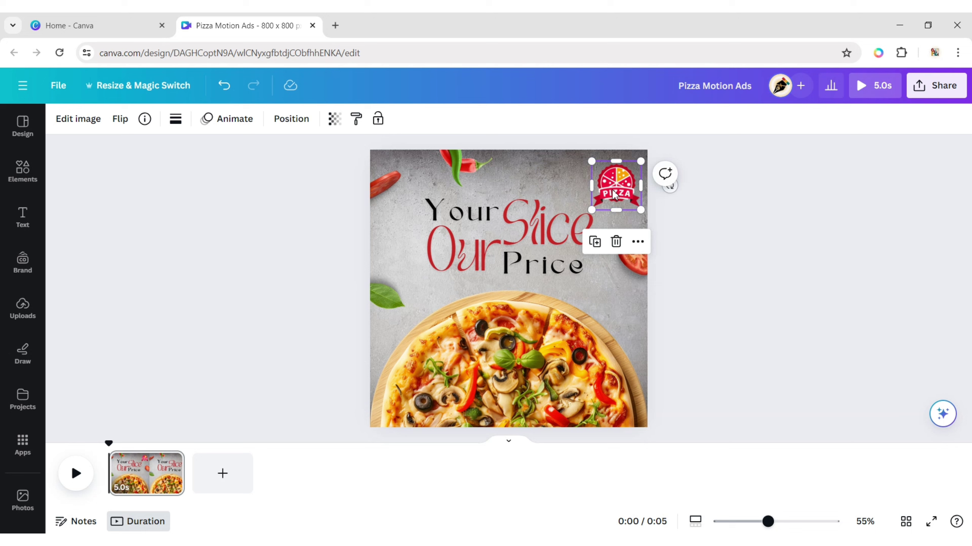
click(463, 168)
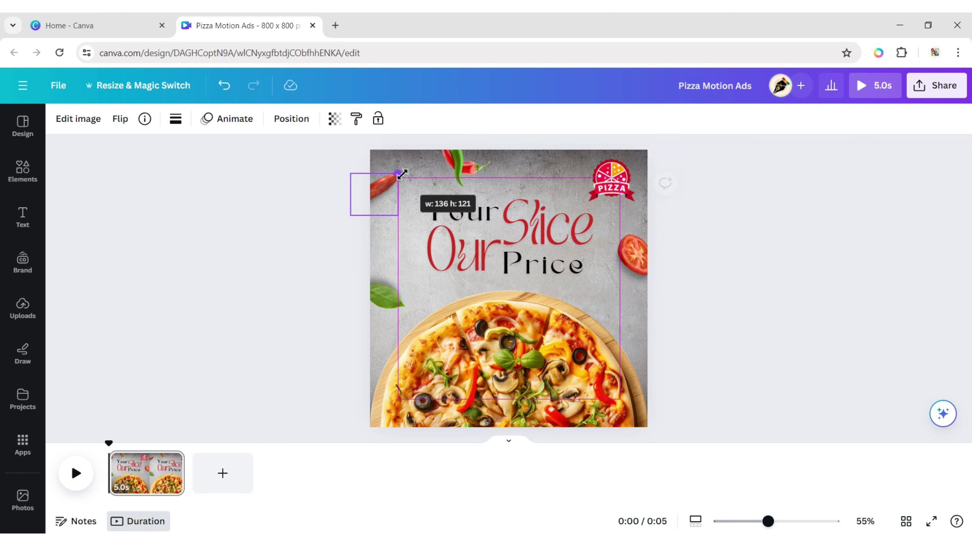
key(Escape)
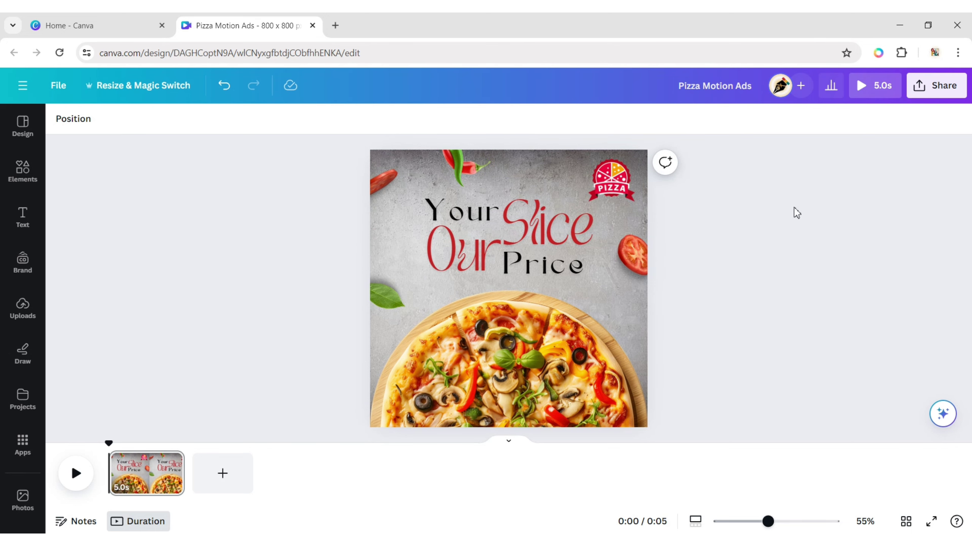
Step: Search elements for 'black pepper' and add the scattered black pepper photo
click(22, 171)
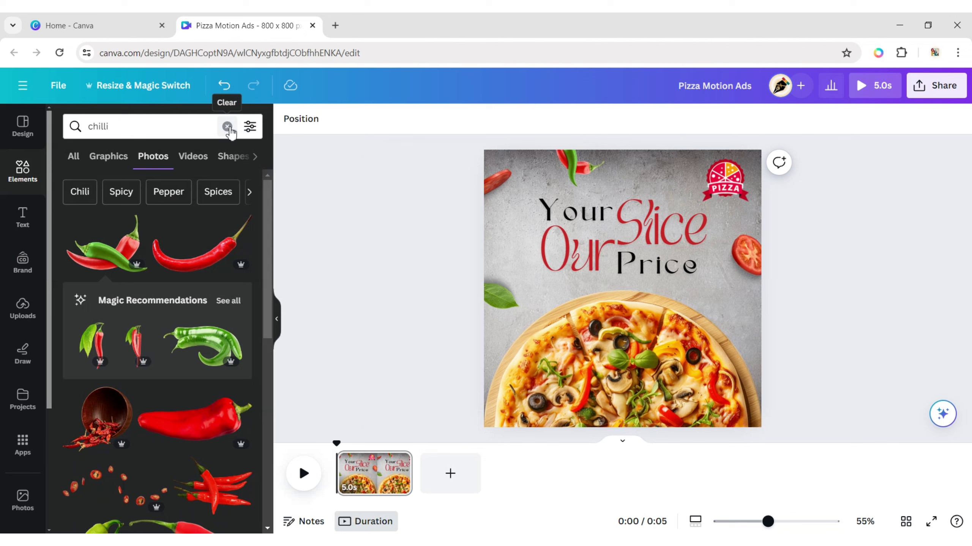
click(228, 128)
text(black)
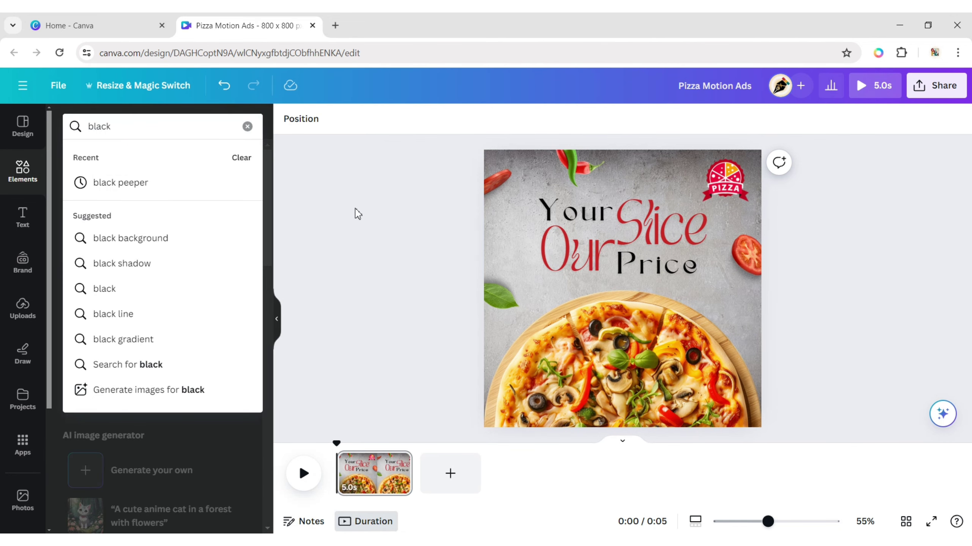
text( pepper)
key(Return)
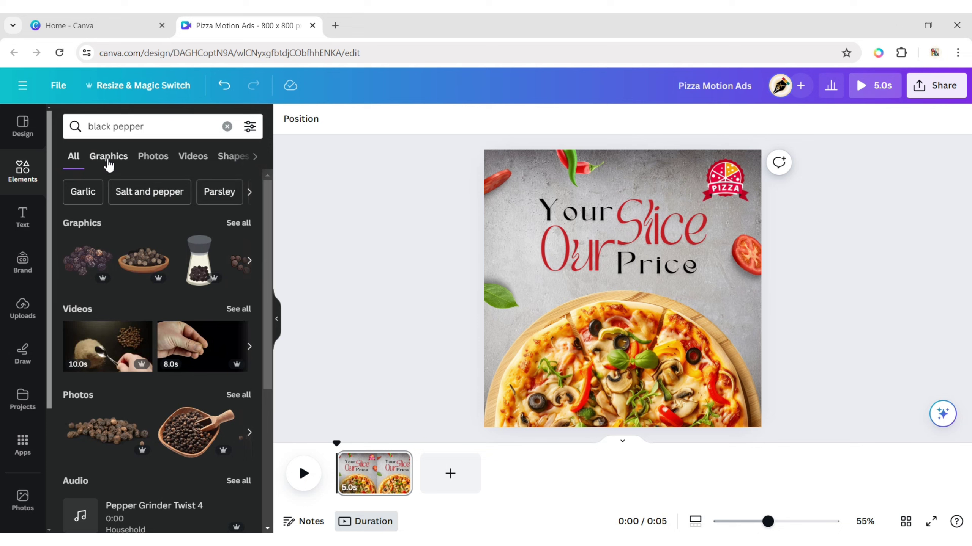
click(127, 164)
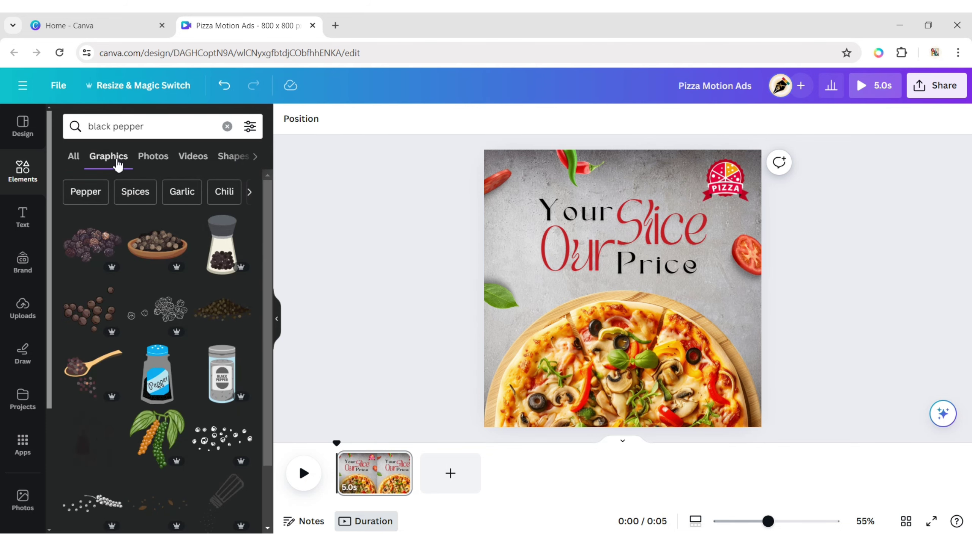
click(153, 160)
scroll(169, 263, down, 5)
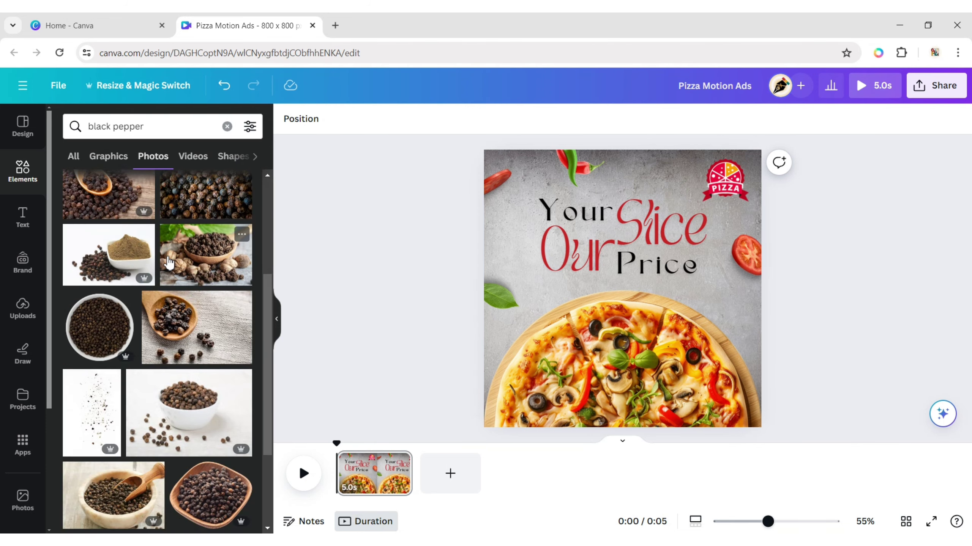
click(90, 406)
click(278, 324)
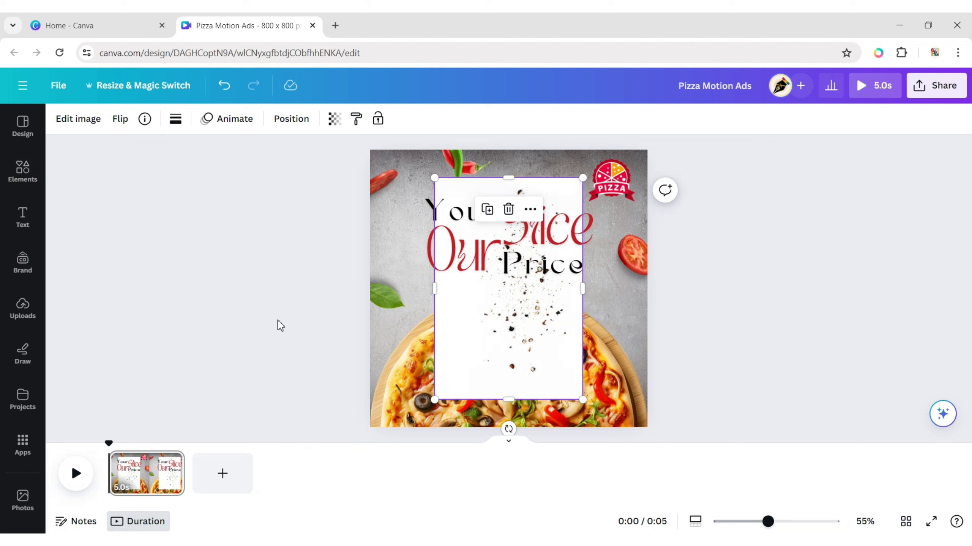
Step: Remove the pepper-specks image's background and bring it to the front
click(84, 125)
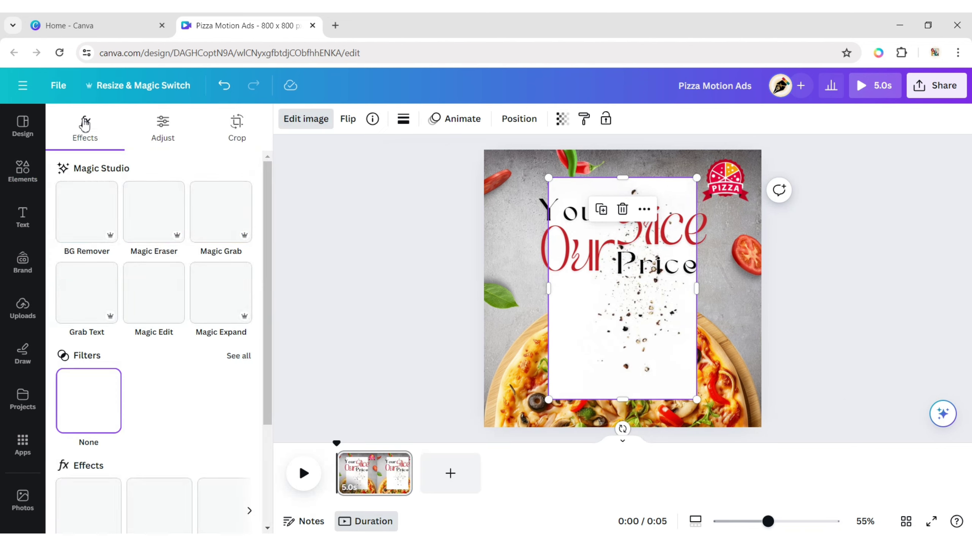
click(87, 211)
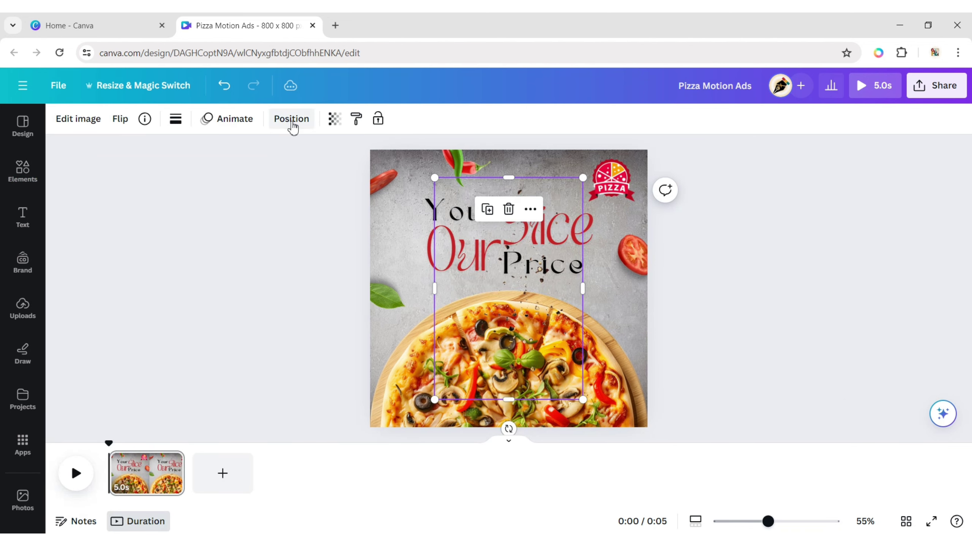
click(292, 118)
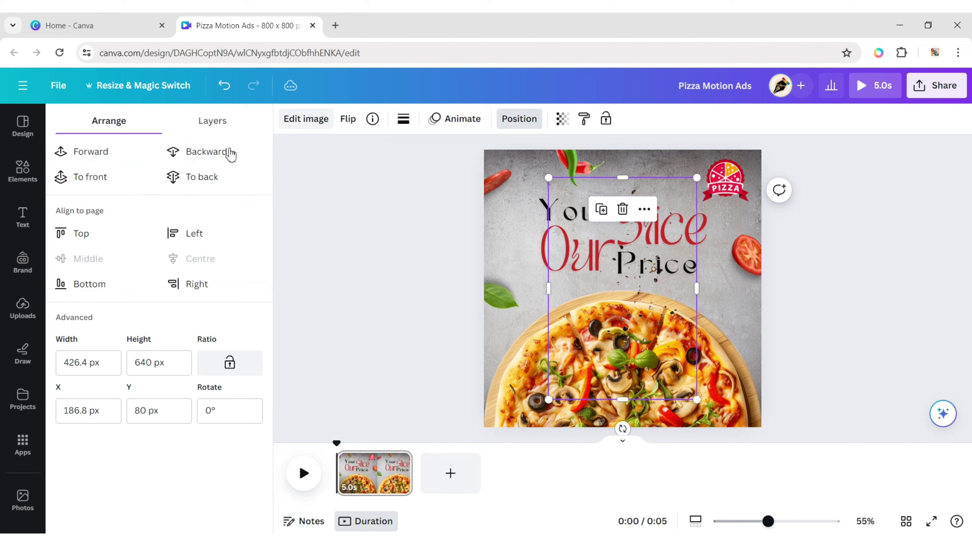
click(91, 178)
click(496, 119)
Step: Move the specks image to the top-left and enlarge it across the top of the ad
drag(525, 311, 459, 283)
drag(518, 373, 646, 513)
drag(571, 222, 555, 127)
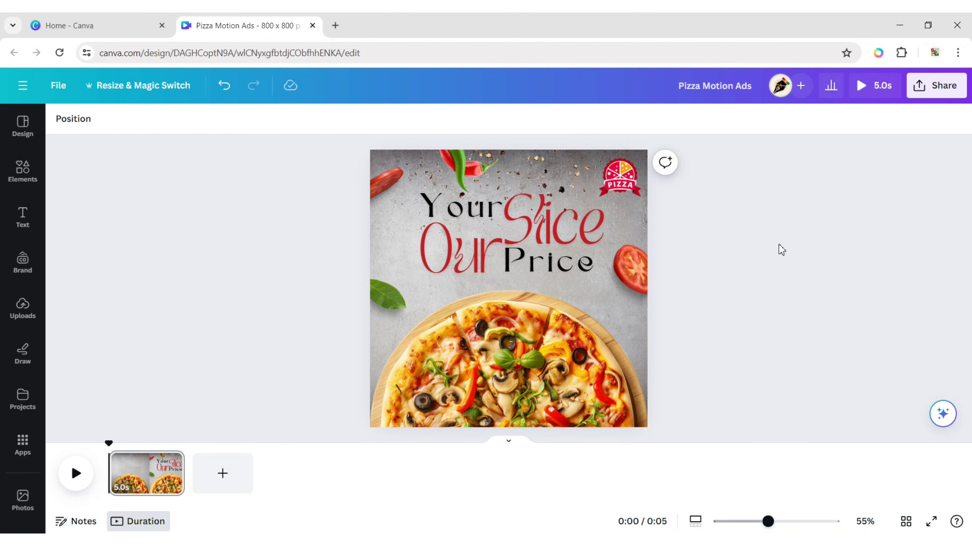
Step: Give the pizza photo the Baseline entrance animation and adjust its speed
click(538, 345)
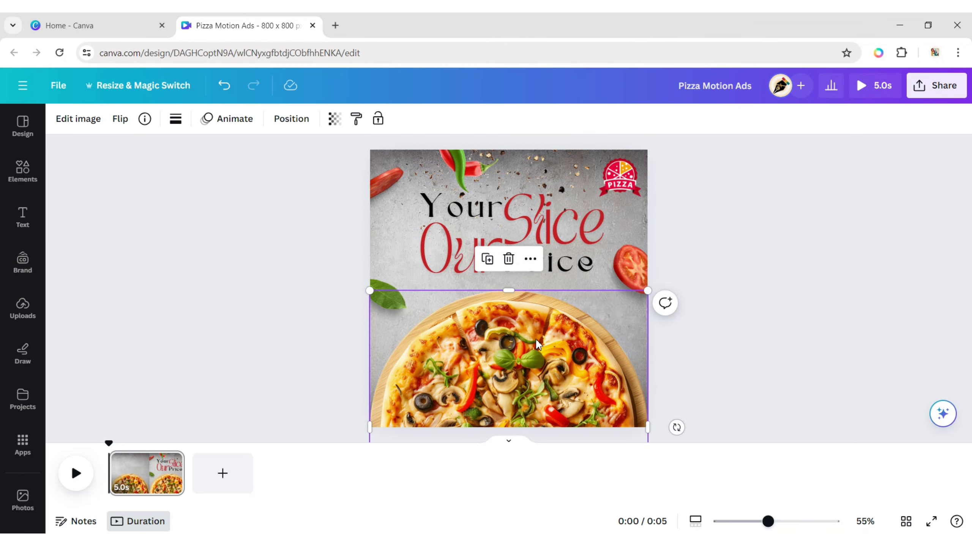
click(234, 119)
drag(268, 182, 271, 243)
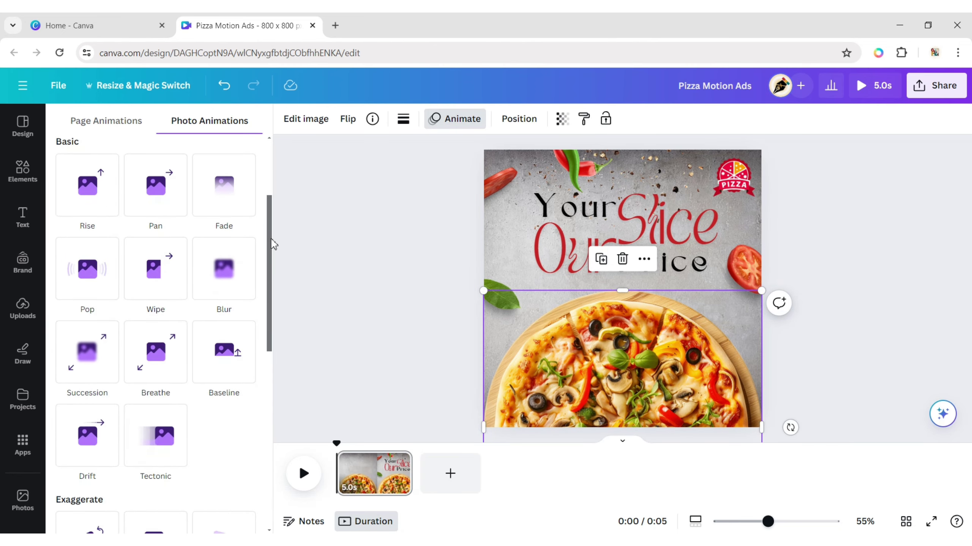
click(219, 359)
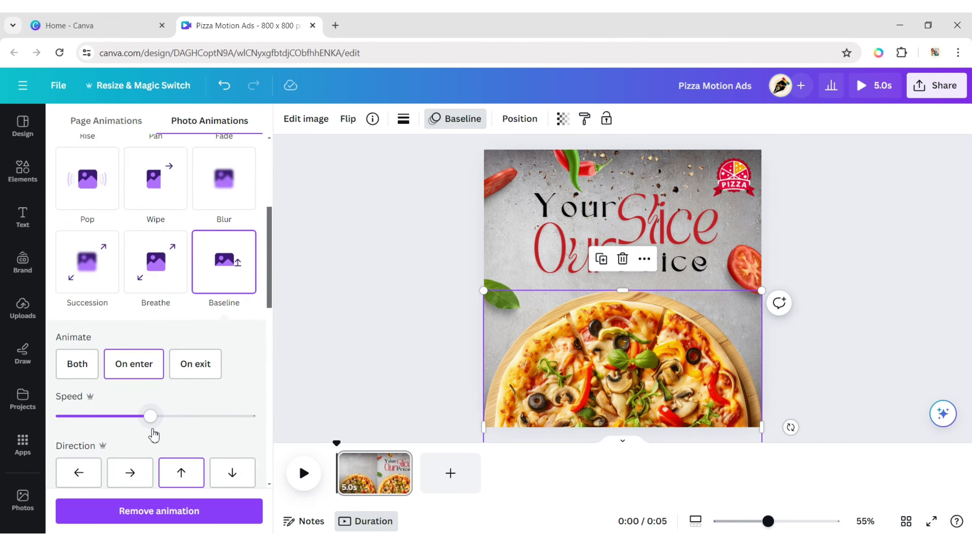
drag(150, 416, 180, 440)
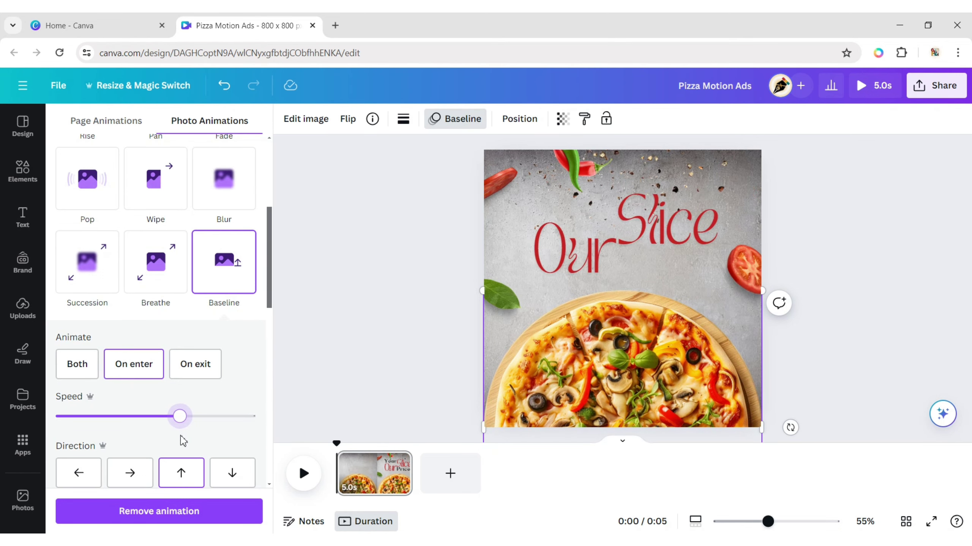
Step: Add a clockwise Rotate motion effect to the pizza with adjusted speed
scroll(183, 441, down, 10)
scroll(183, 443, down, 2)
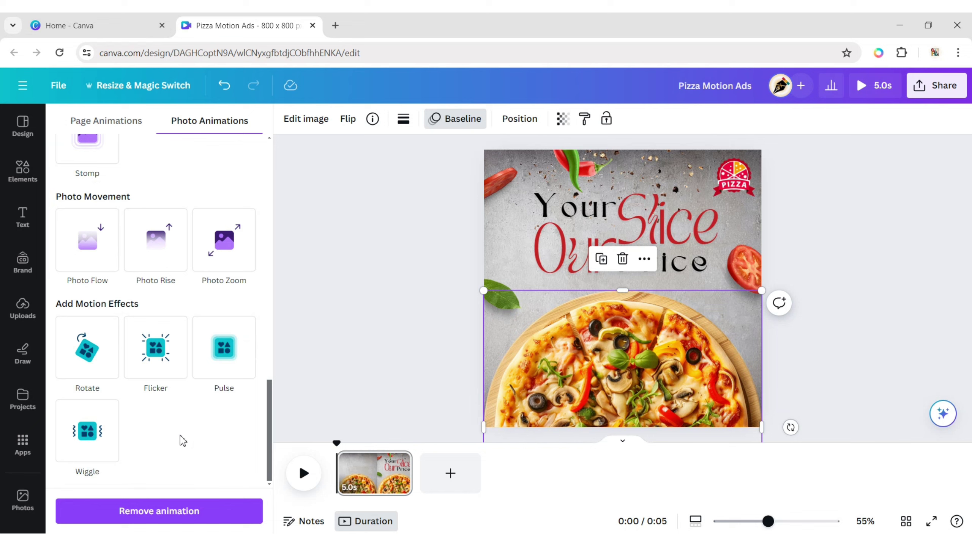
click(87, 347)
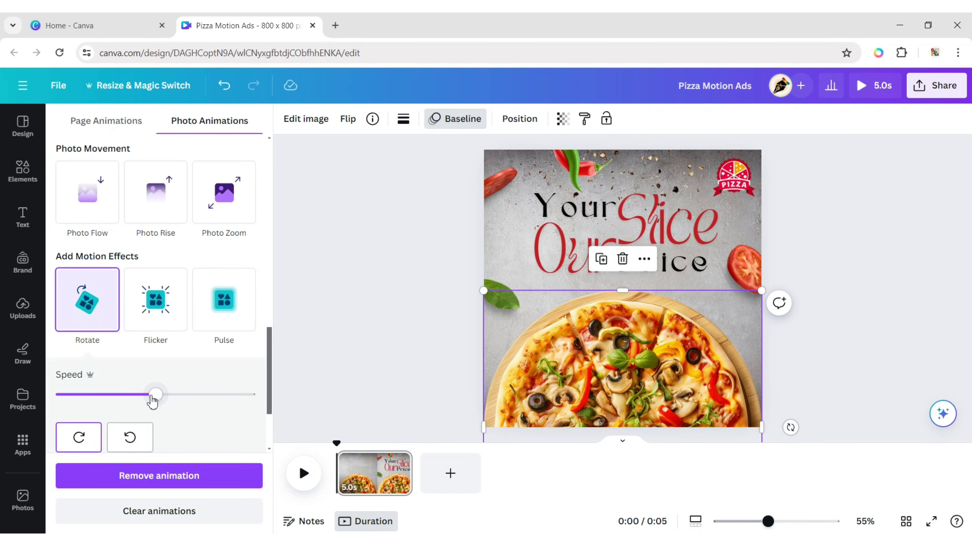
mouse_move(154, 396)
mouse_down()
mouse_move(277, 410)
mouse_move(140, 400)
mouse_move(166, 408)
mouse_up()
click(78, 444)
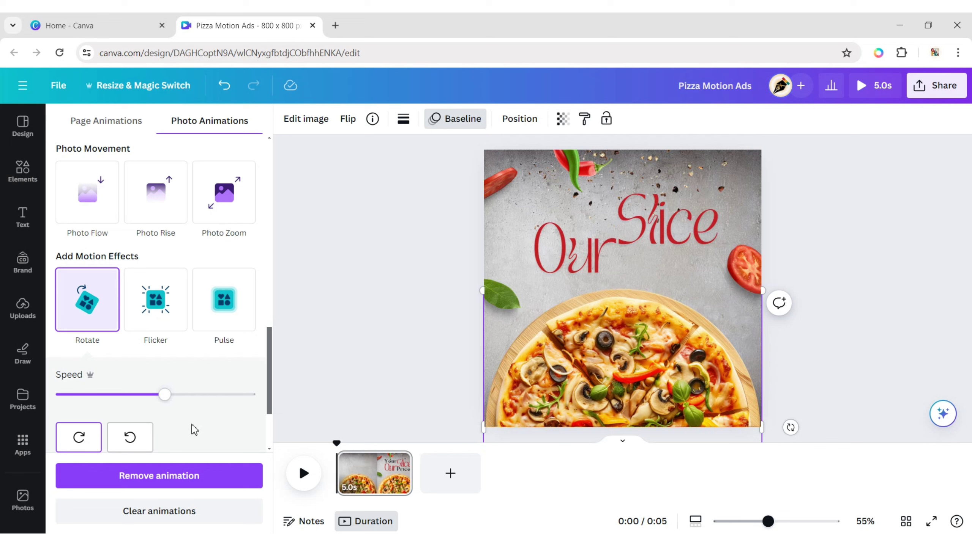
Step: Apply the Pan animation to the red pepper and green leaf together
click(513, 193)
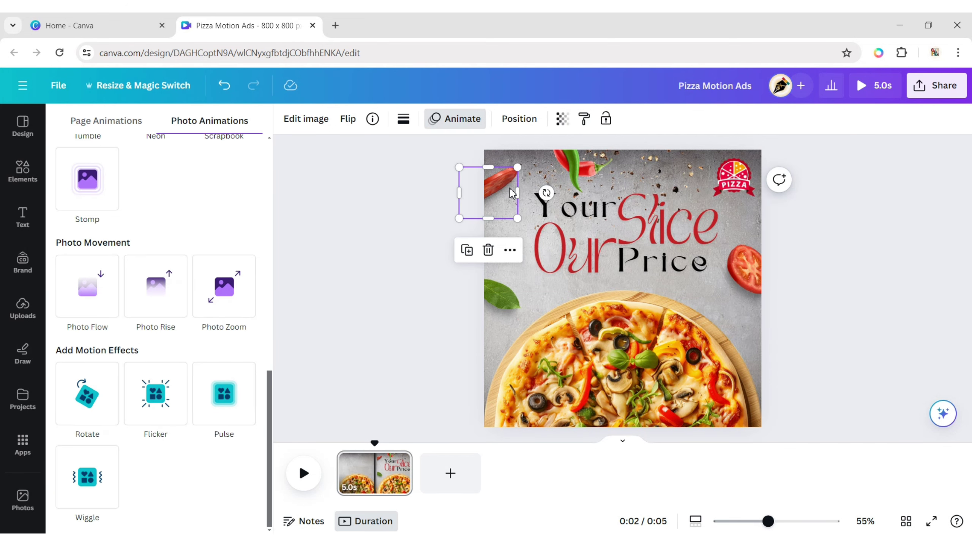
shift+click(507, 300)
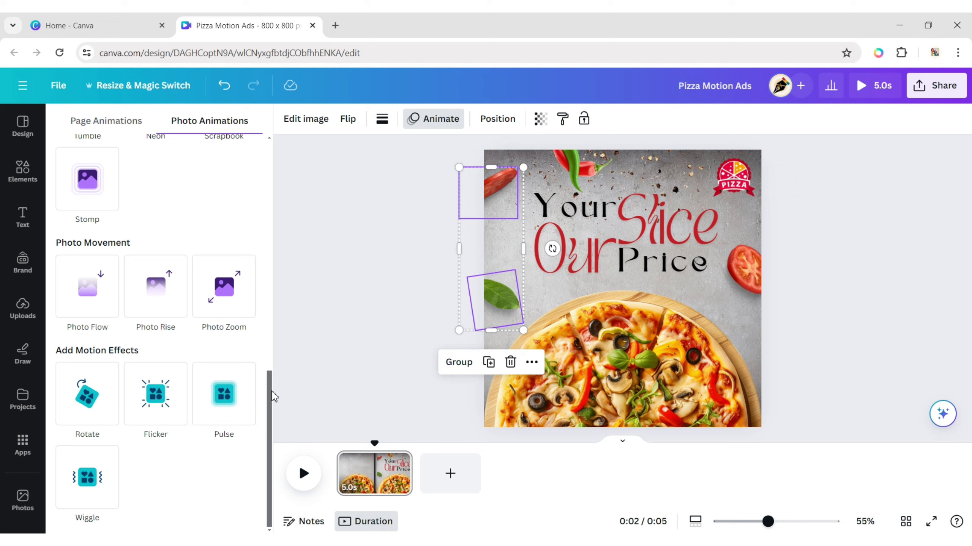
drag(273, 396, 311, 139)
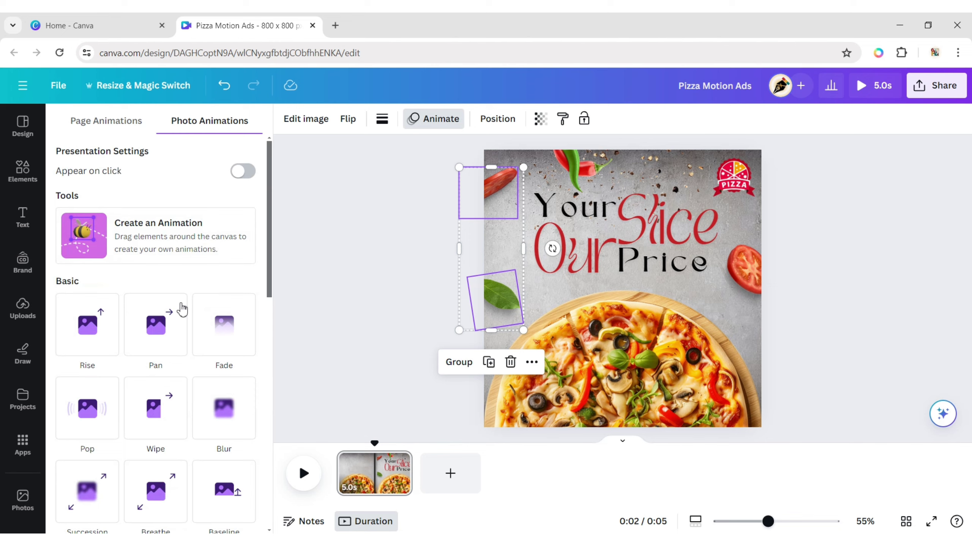
click(168, 317)
scroll(167, 317, down, 2)
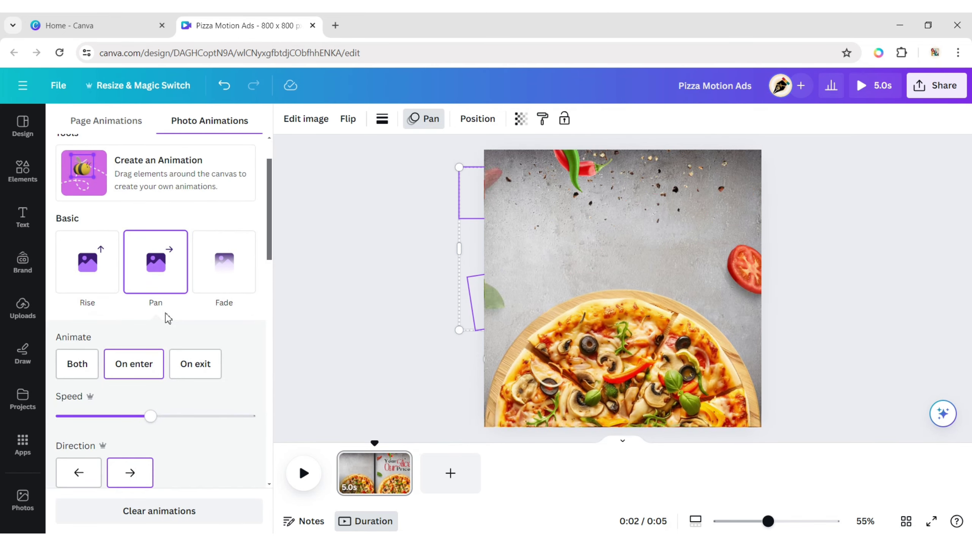
Step: Give the tomato a leftward Pan and the green chili a downward Rise
click(744, 272)
click(155, 258)
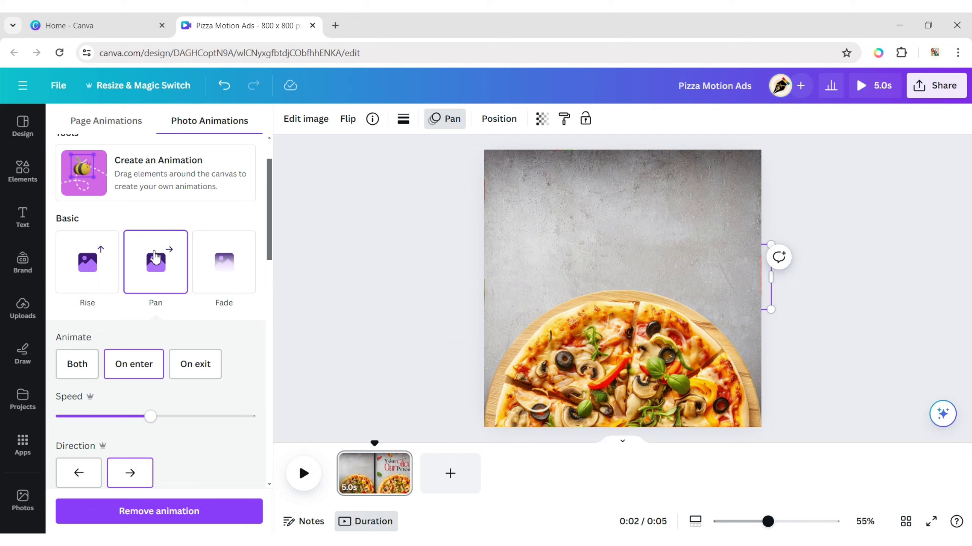
click(80, 474)
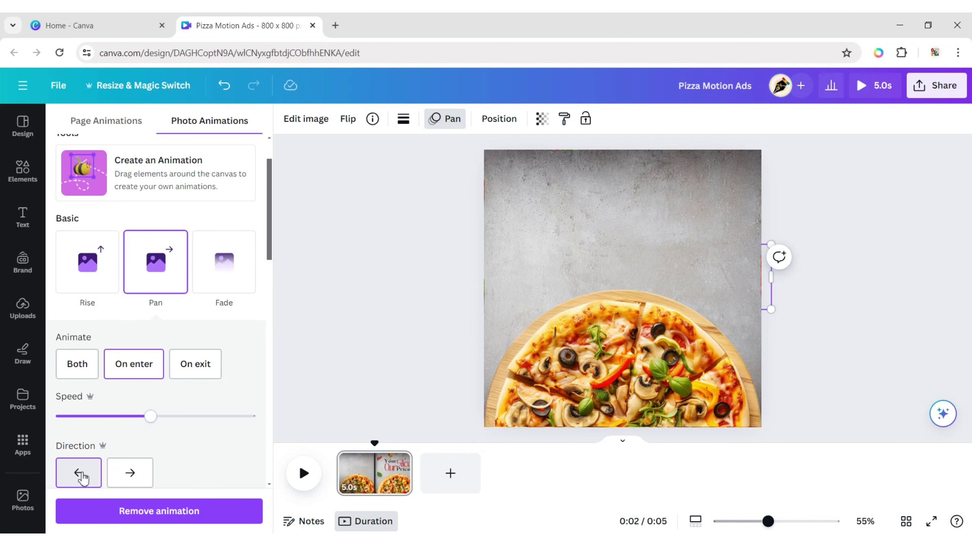
click(576, 169)
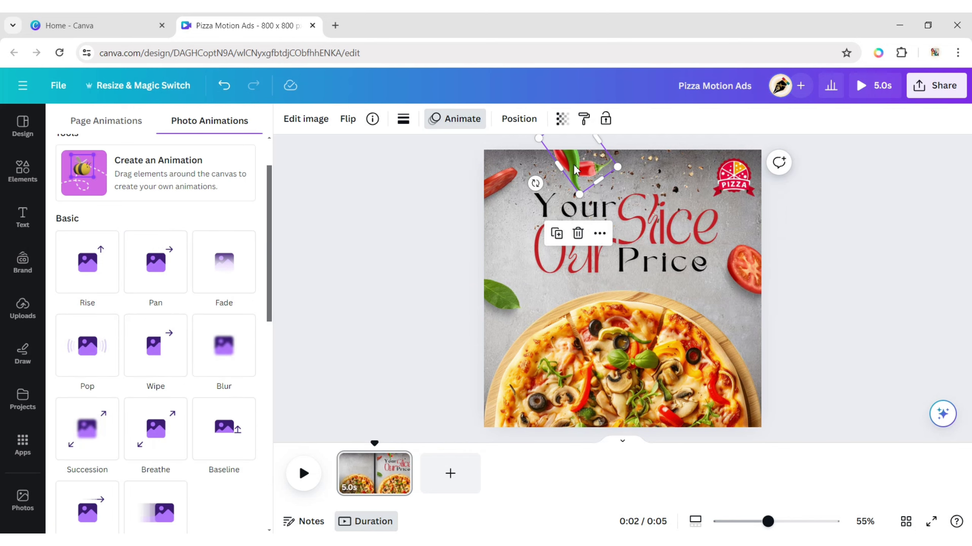
click(88, 264)
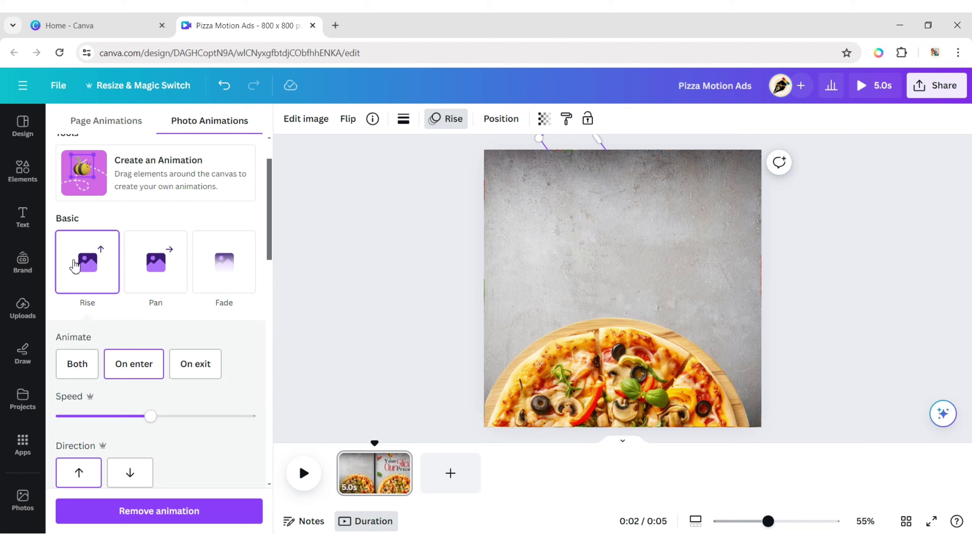
click(128, 476)
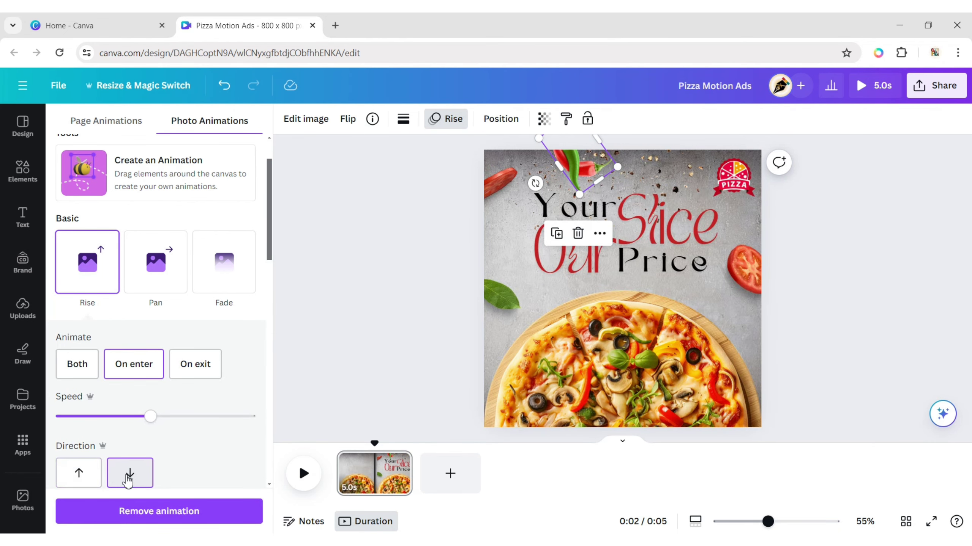
Step: Animate the PIZZA badge with Succession and the 'Your Slice Our Price' headline with Blur
click(740, 185)
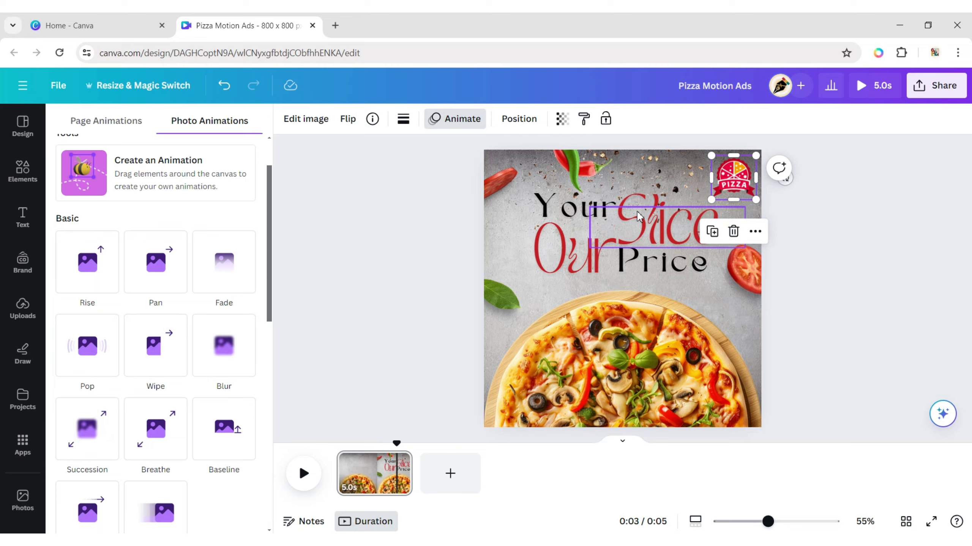
click(87, 427)
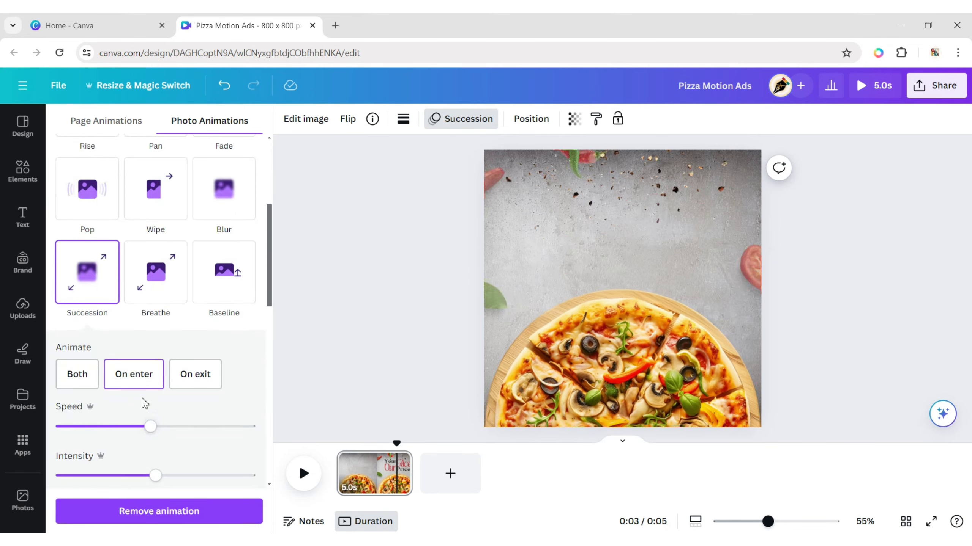
click(642, 169)
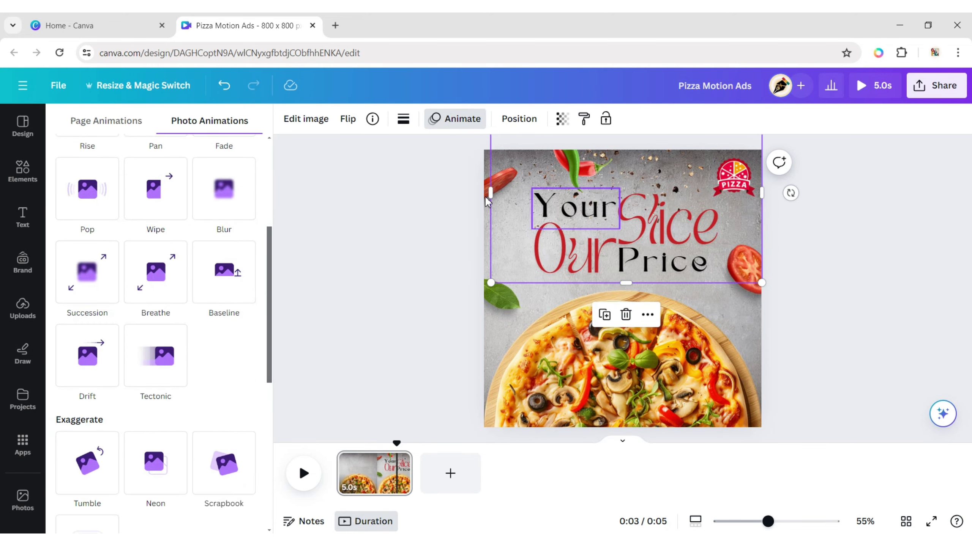
click(236, 198)
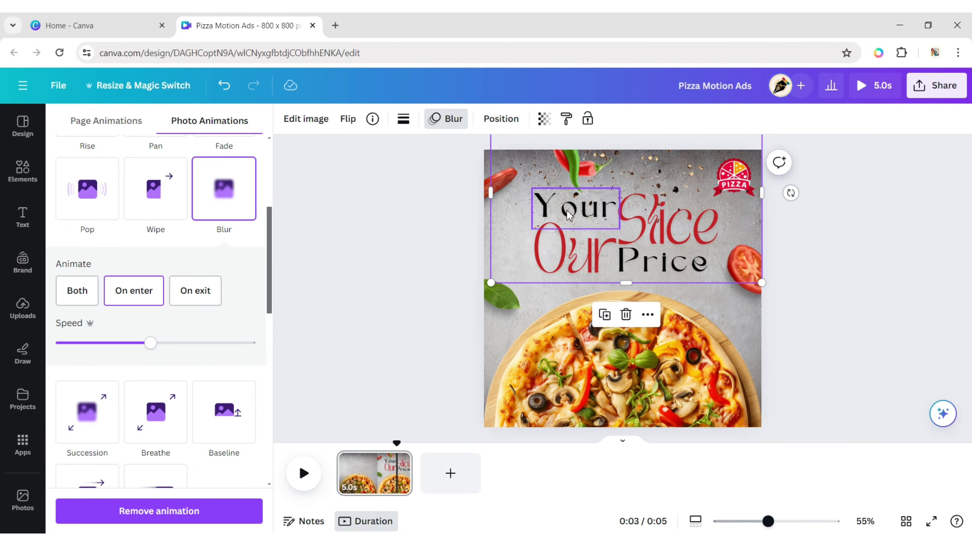
Step: Give 'Your' the Ascend animation and 'Price' a downward Ascend
click(569, 215)
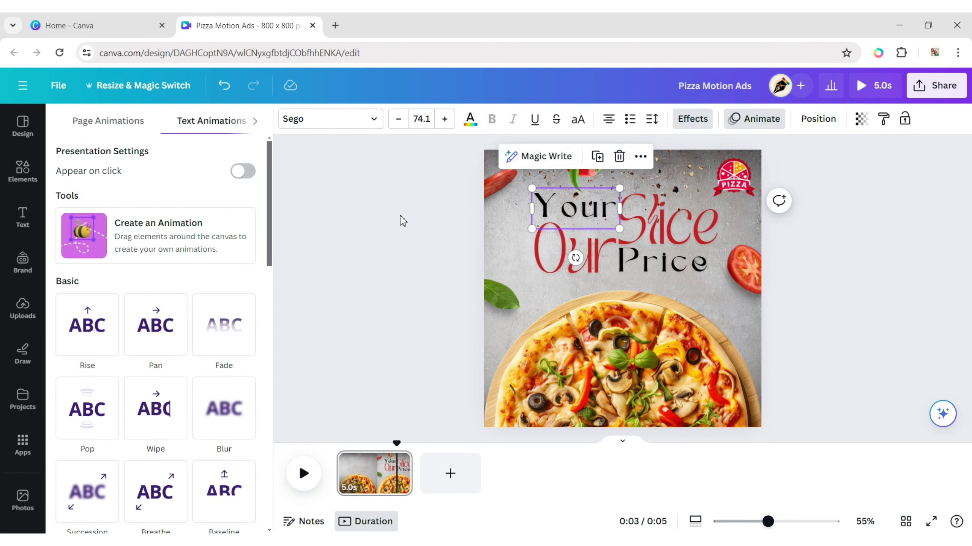
drag(270, 217, 271, 327)
click(150, 340)
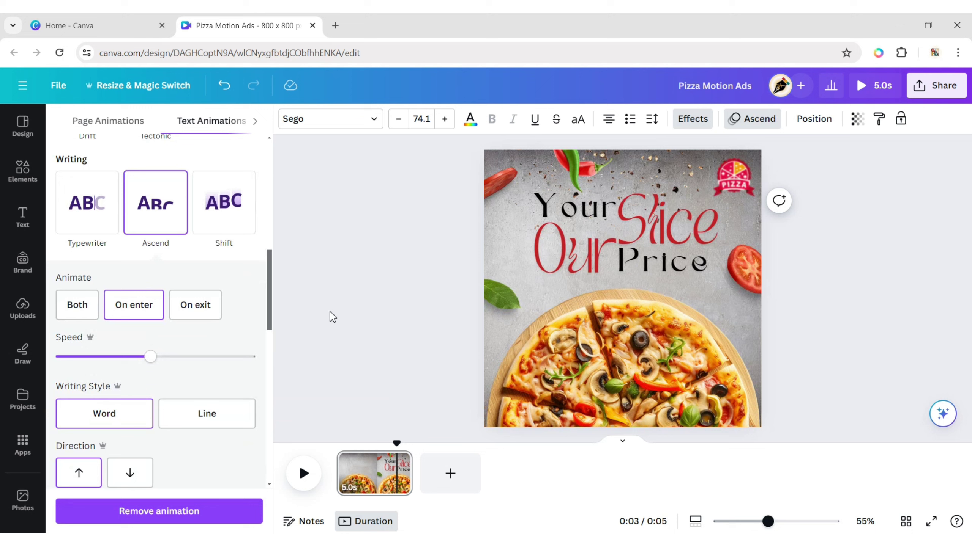
click(674, 266)
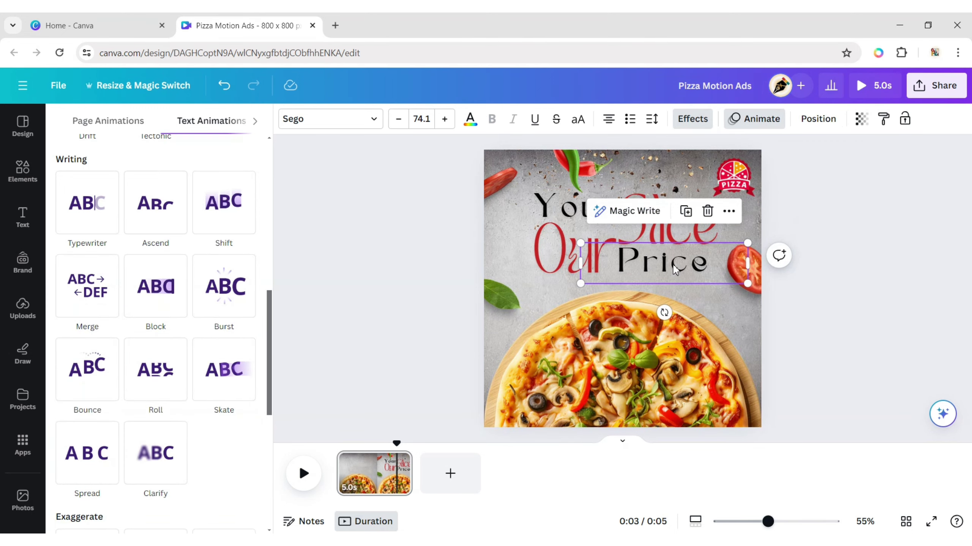
click(160, 213)
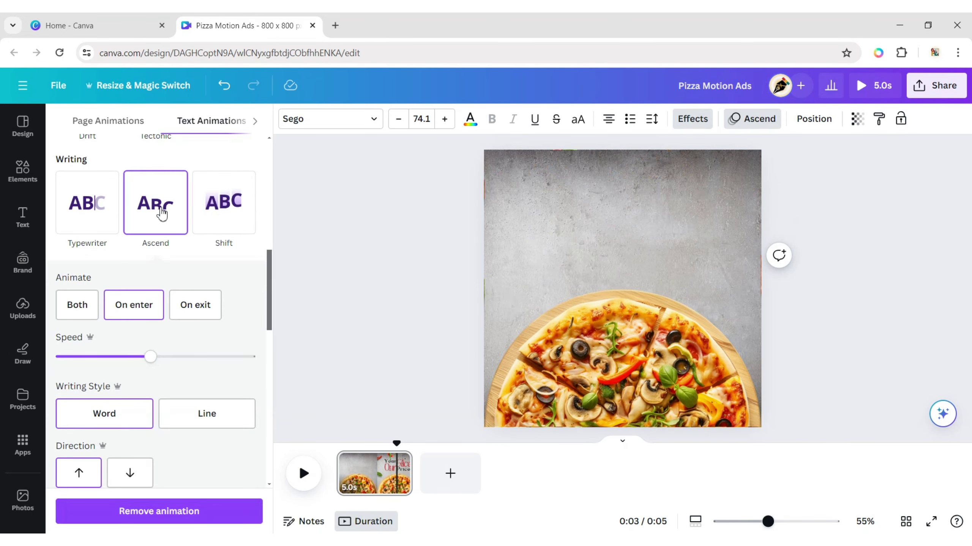
click(130, 473)
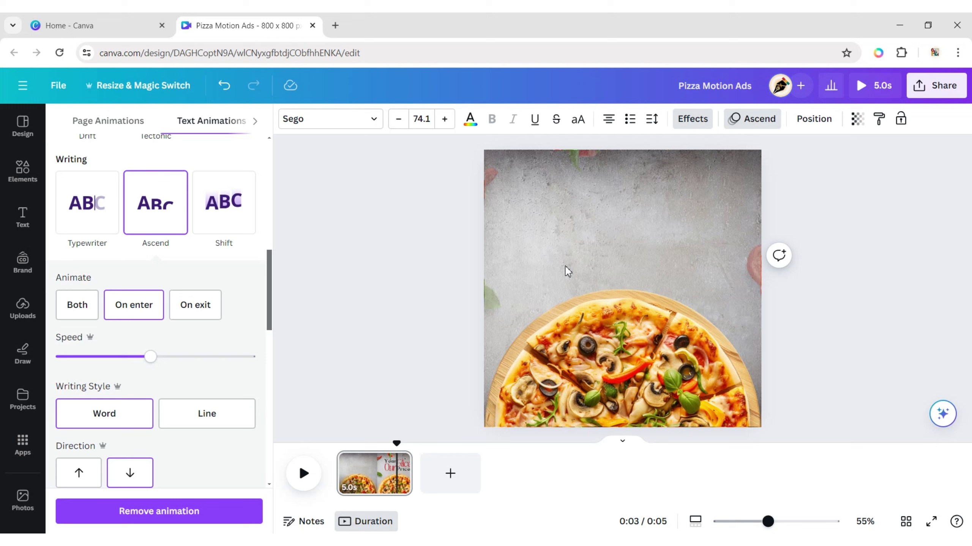
Step: Apply a rightward Skate to 'Our' and a leftward Skate to 'Slice'
click(575, 264)
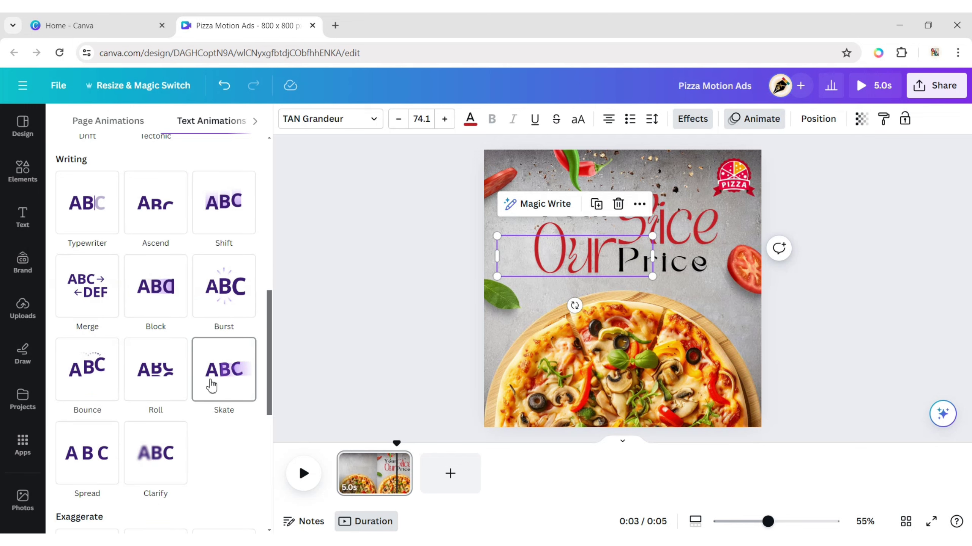
click(211, 386)
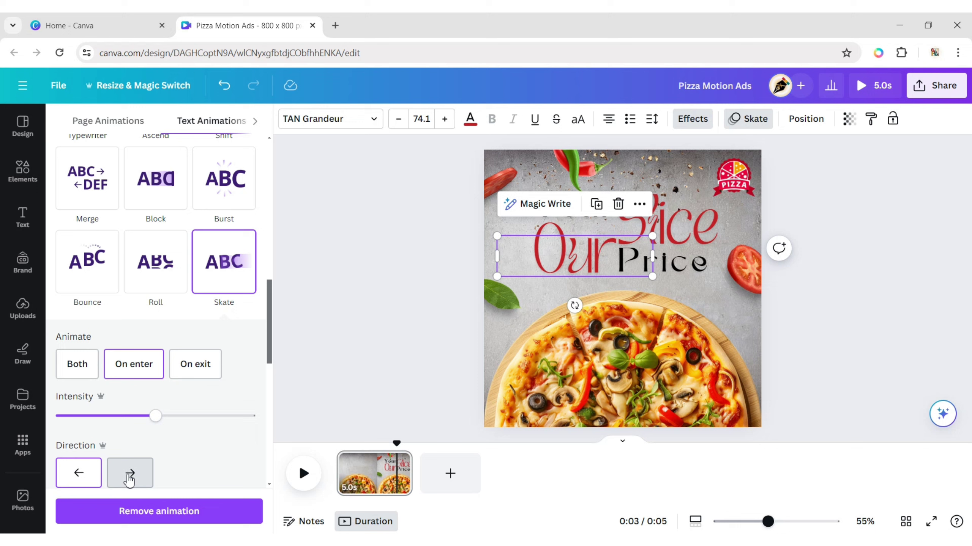
click(130, 476)
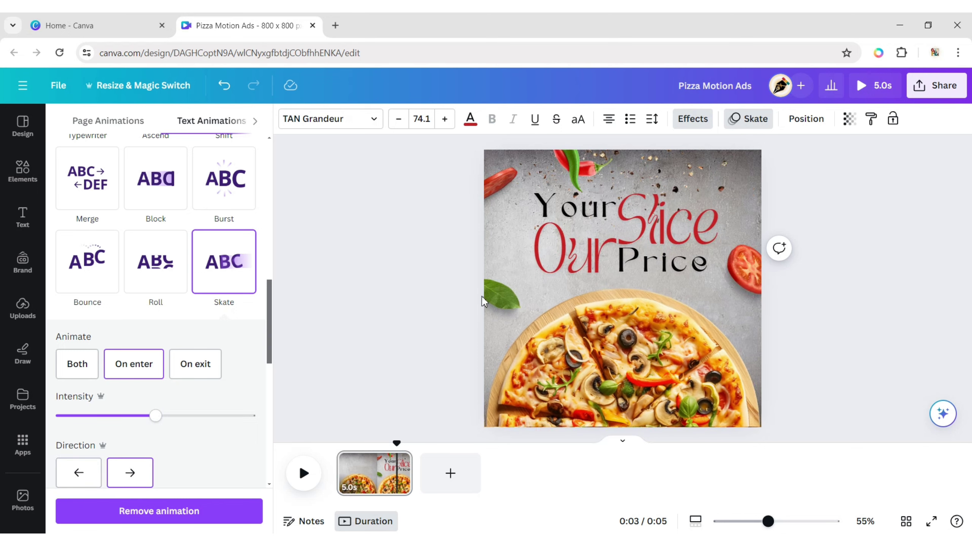
click(656, 227)
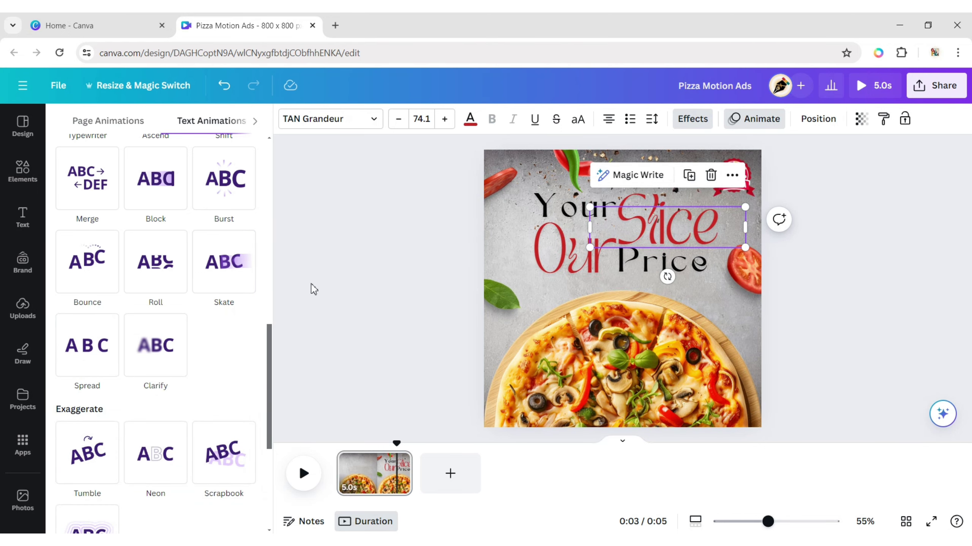
click(232, 273)
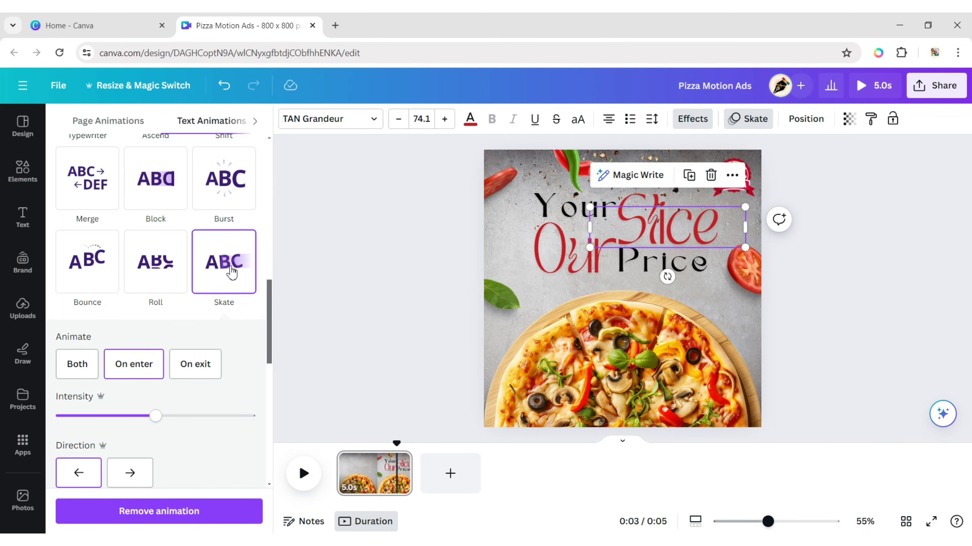
click(314, 288)
click(678, 327)
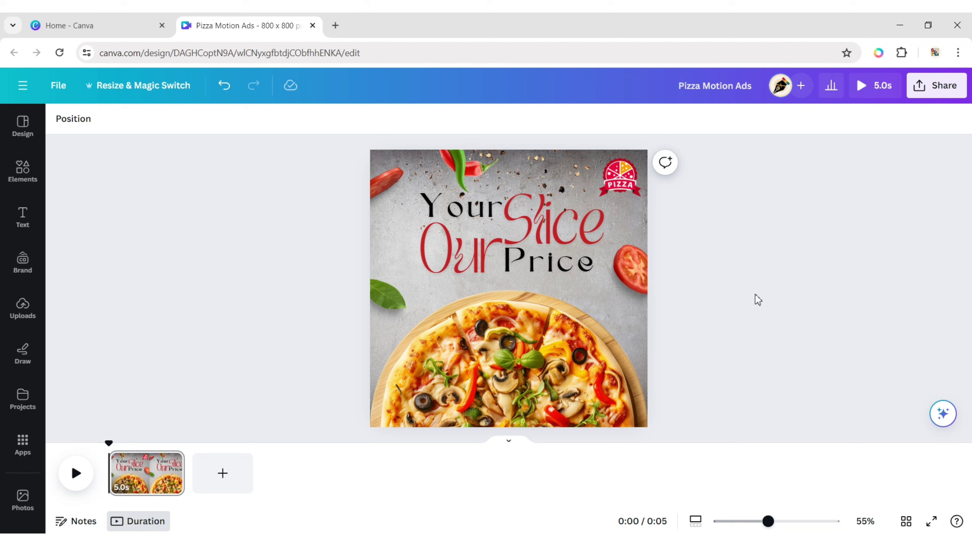
Step: Change the page duration from 5.0s to 10.0s
click(145, 474)
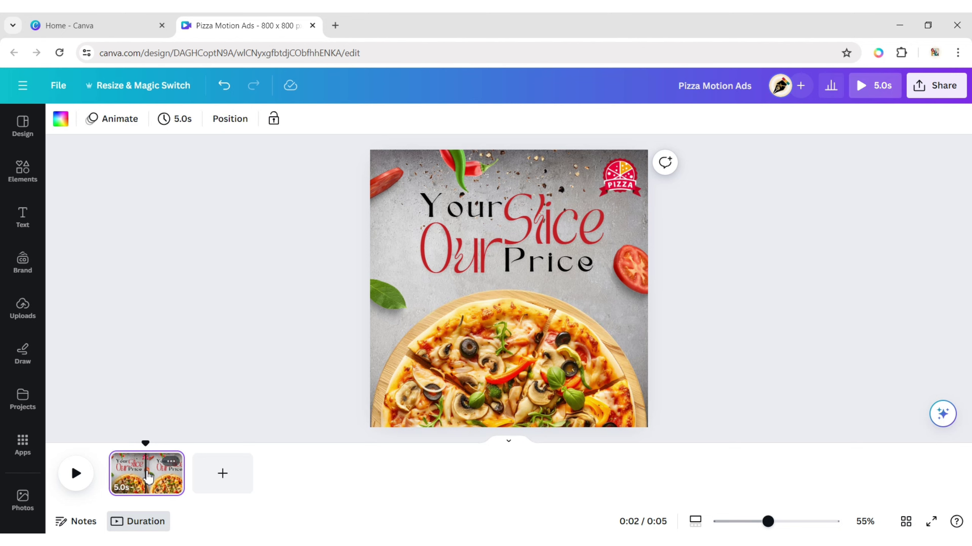
click(178, 121)
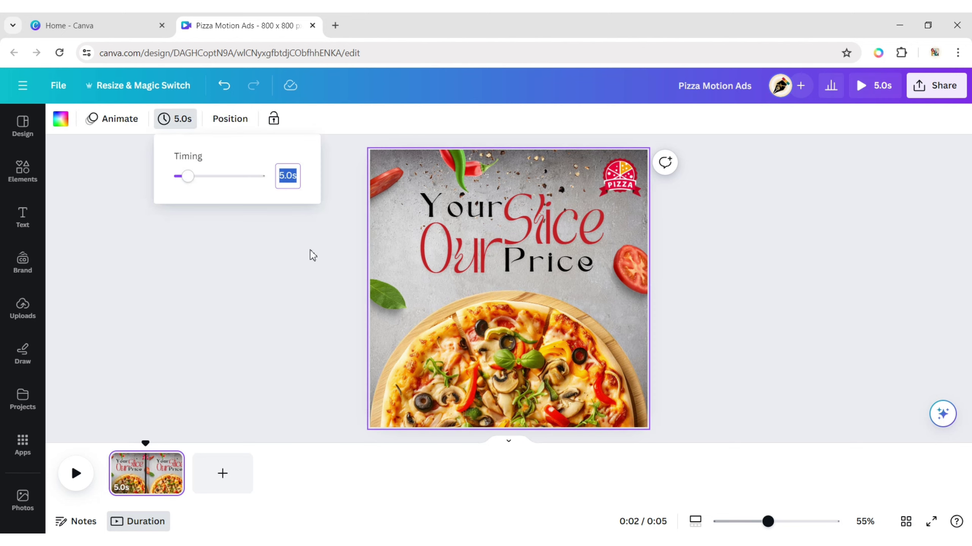
key(Return)
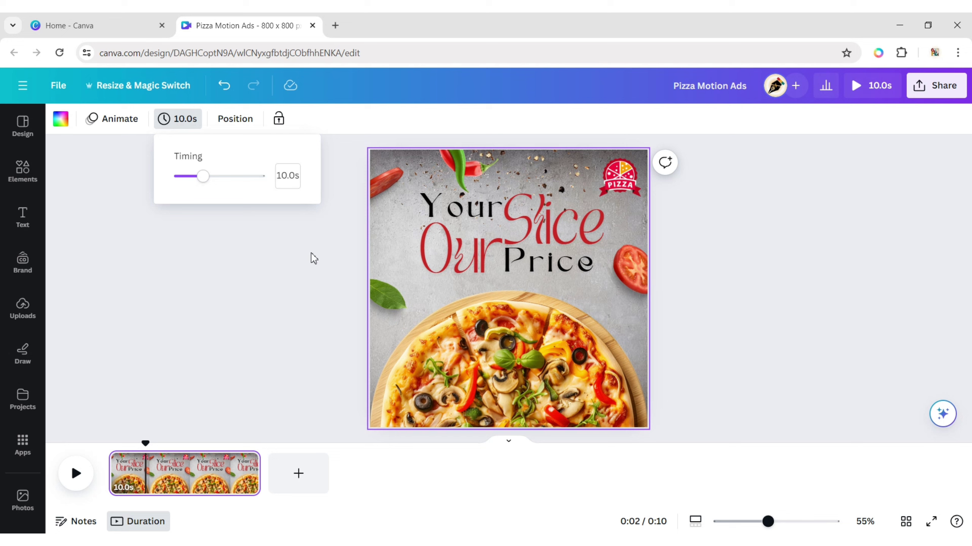
click(764, 241)
click(190, 171)
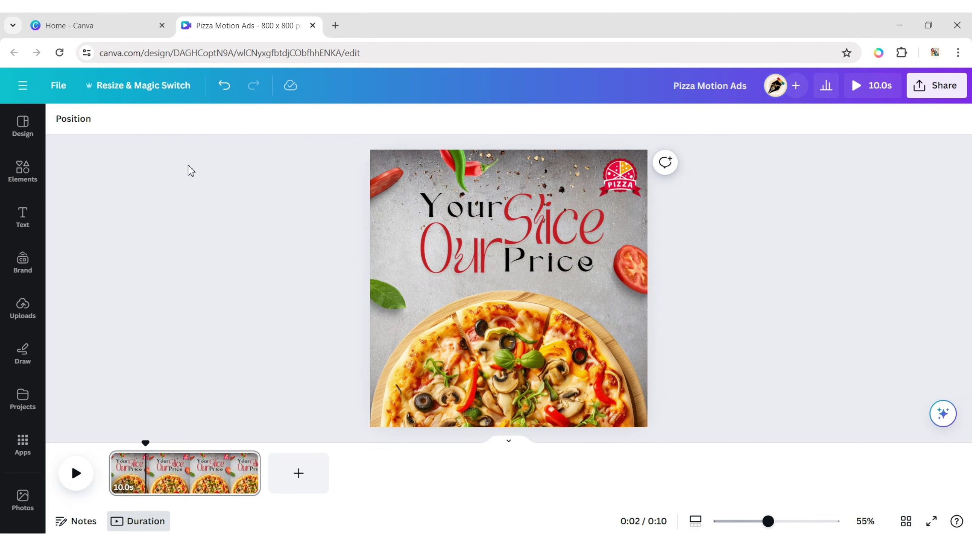
Step: Show per-element timing rows for all elements and rewind the preview to 0:00
drag(244, 159, 757, 394)
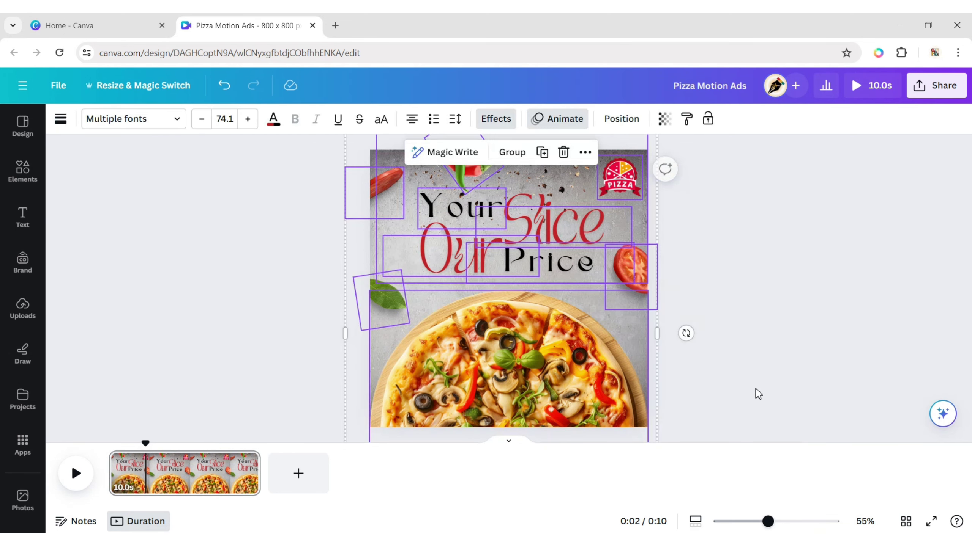
right_click(552, 271)
click(610, 405)
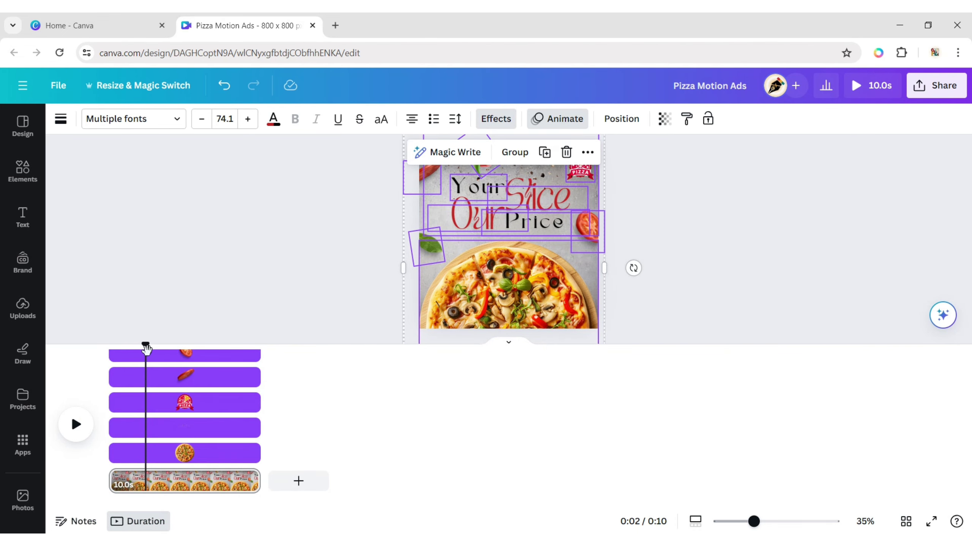
drag(146, 345, 104, 350)
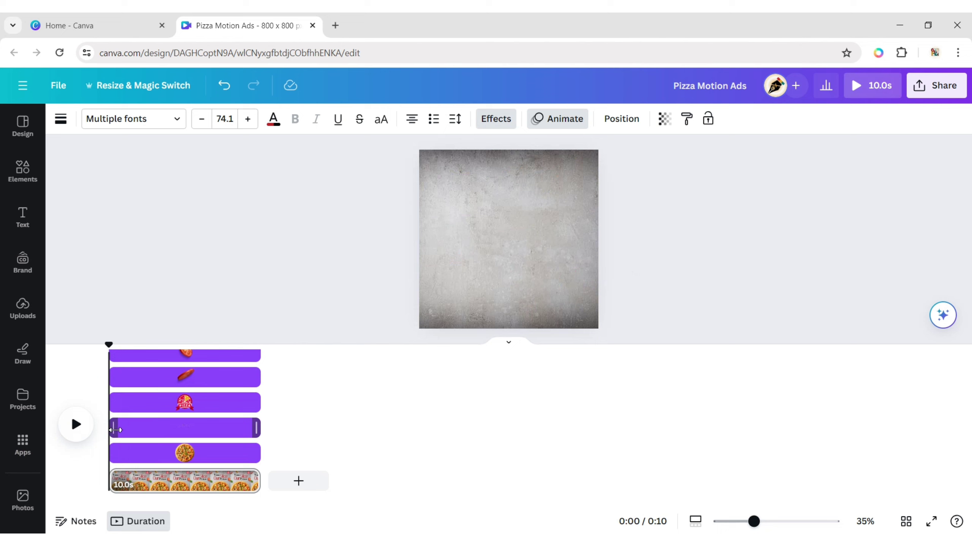
Step: Delay the start times of the garnish layers, including the red chili and tomato
drag(111, 430, 127, 434)
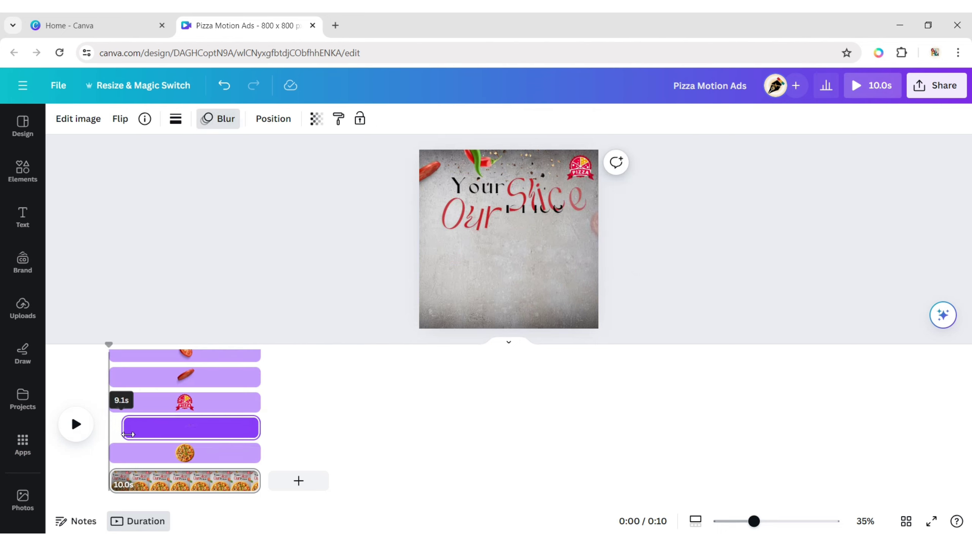
drag(129, 435, 130, 434)
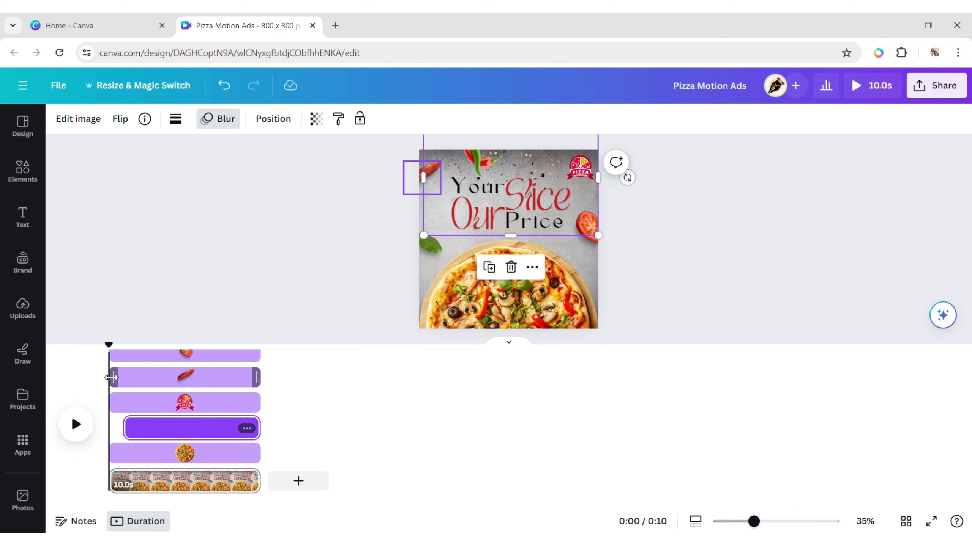
drag(112, 378, 124, 380)
drag(110, 414, 133, 372)
scroll(184, 401, up, 3)
Step: Delay the entrances of the Slice, Price and Your text clips
drag(111, 438, 132, 438)
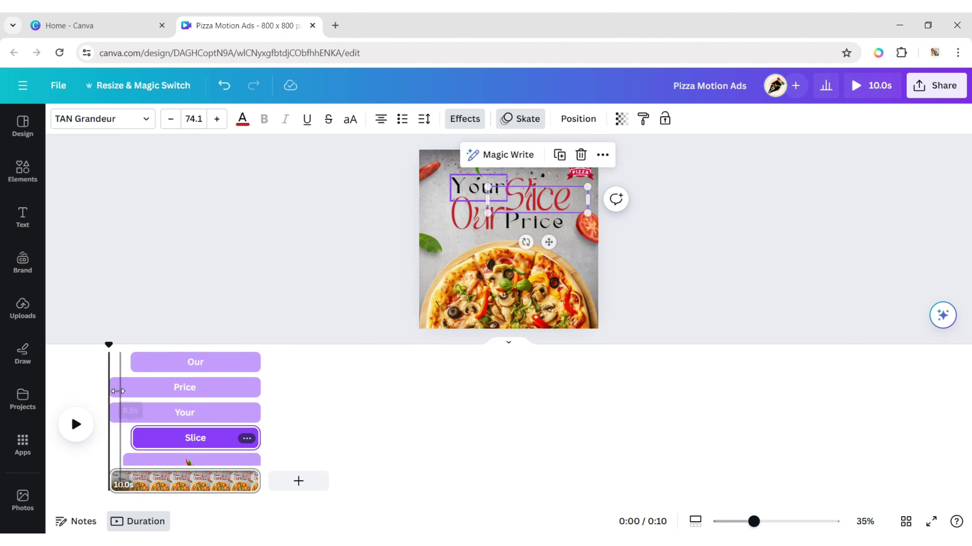
drag(117, 388, 148, 388)
drag(111, 415, 142, 415)
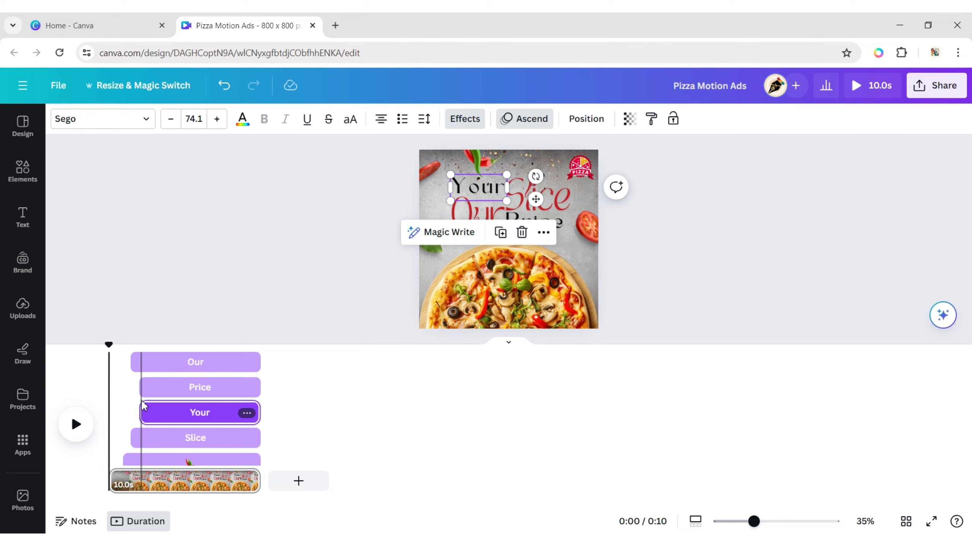
Step: Push the PIZZA logo's start to about two seconds and check it in preview
scroll(142, 406, down, 3)
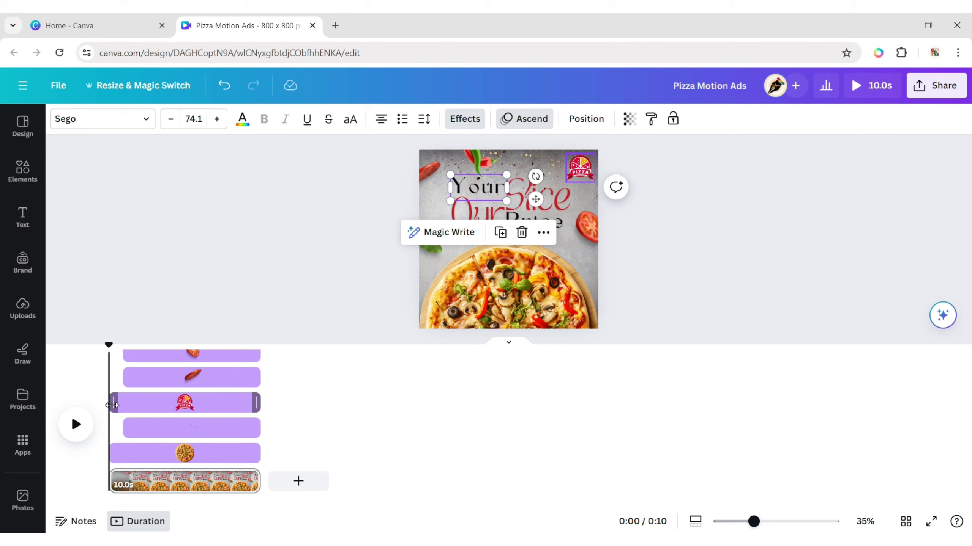
drag(112, 405, 142, 405)
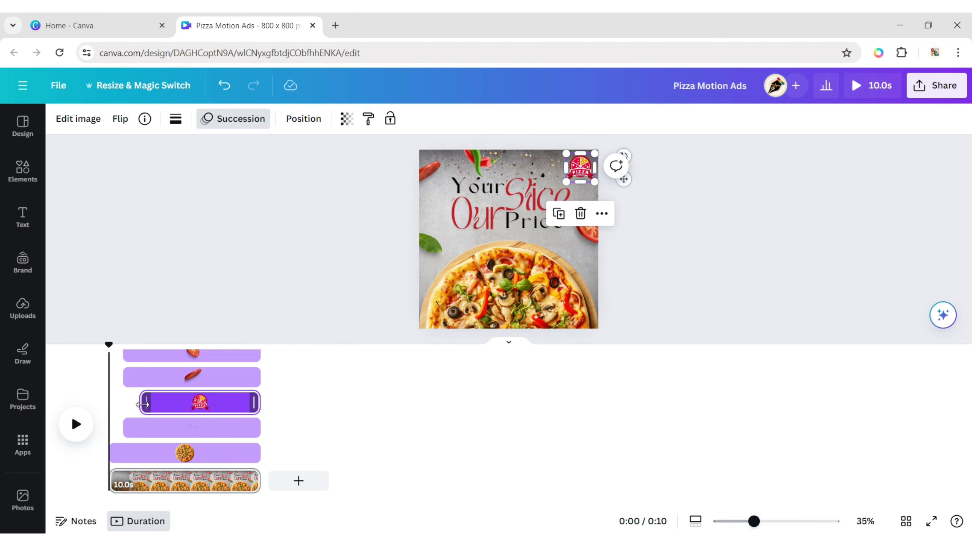
click(238, 243)
drag(109, 345, 150, 363)
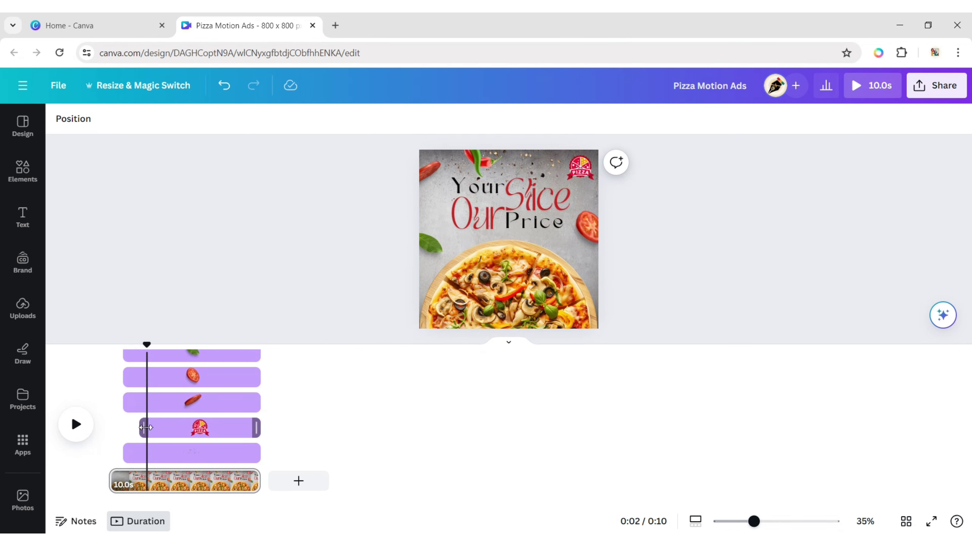
drag(145, 427, 154, 431)
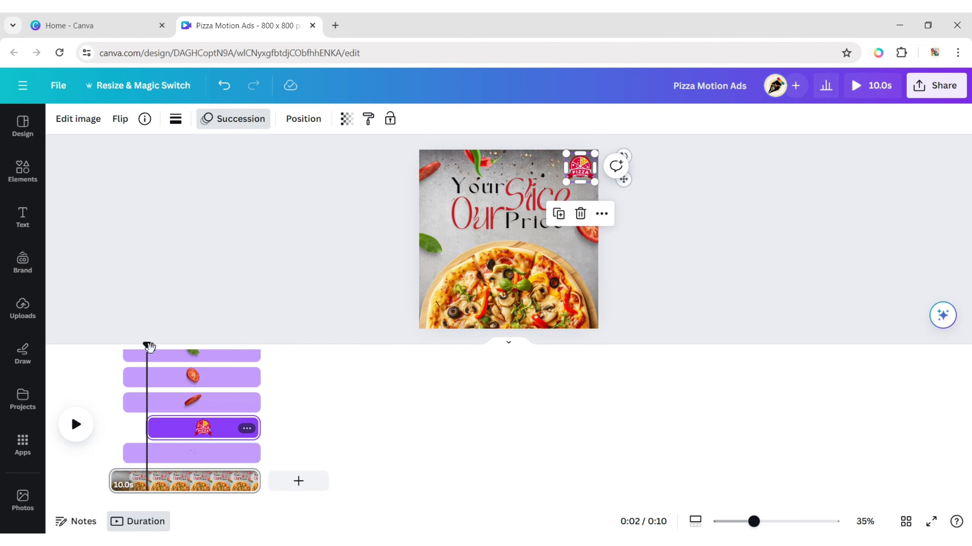
drag(146, 345, 171, 369)
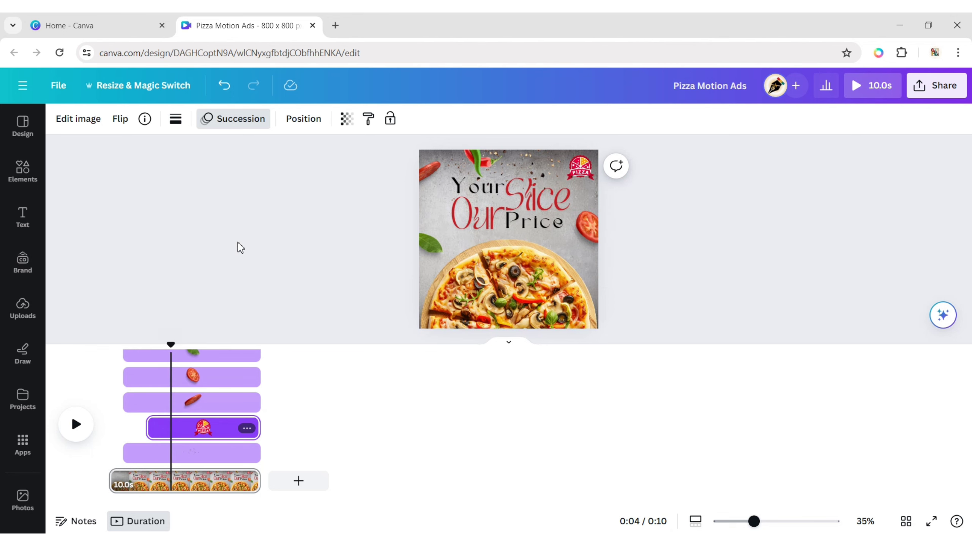
click(280, 241)
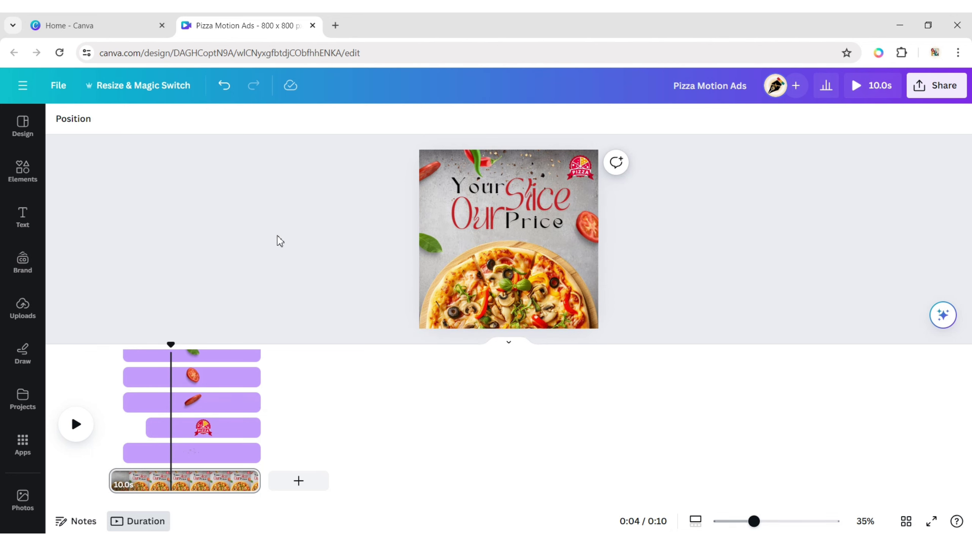
Step: Hide timing for all elements, returning to the single 10-second page track
drag(287, 151, 853, 348)
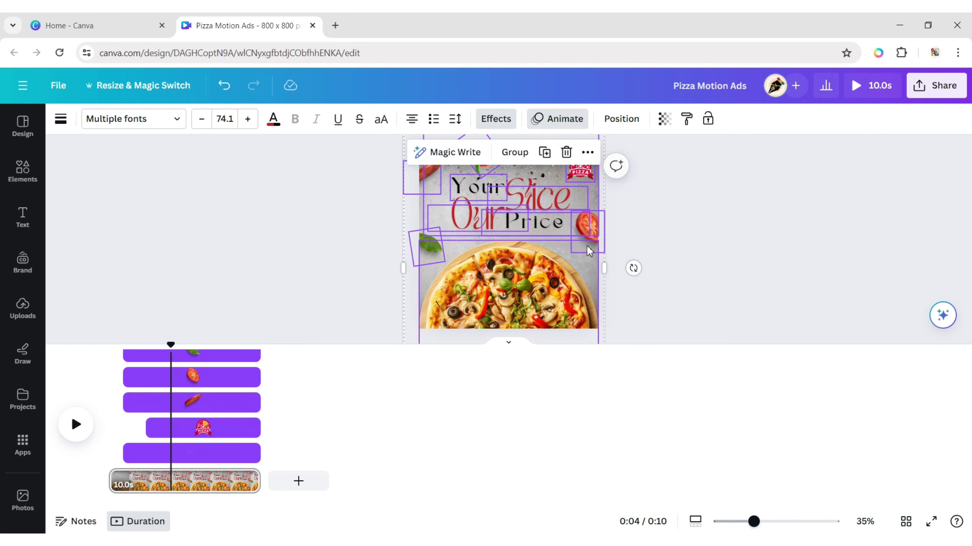
right_click(563, 224)
click(613, 405)
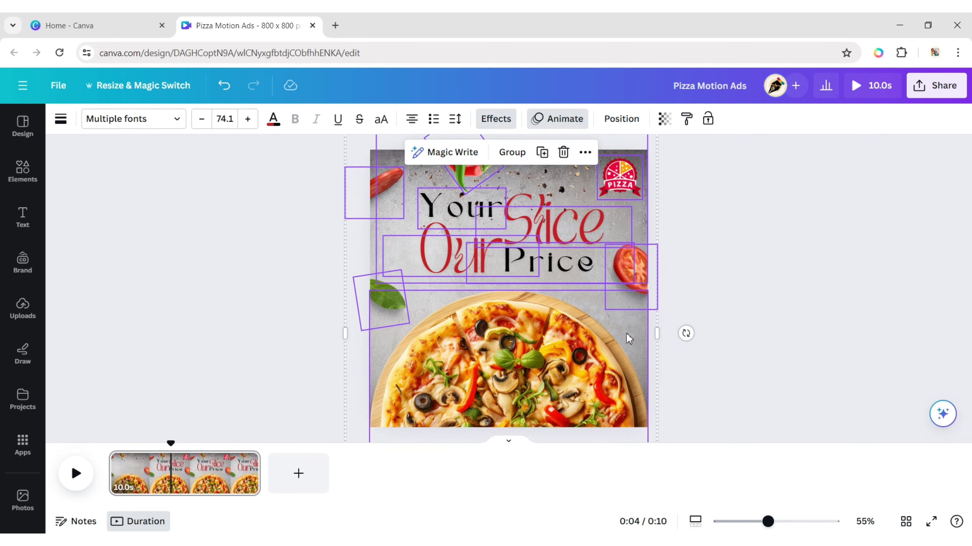
click(779, 240)
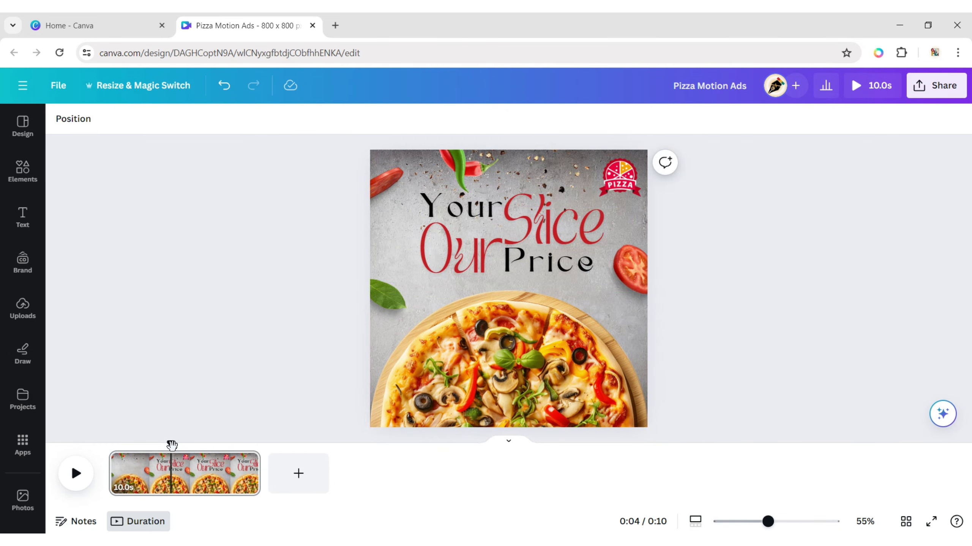